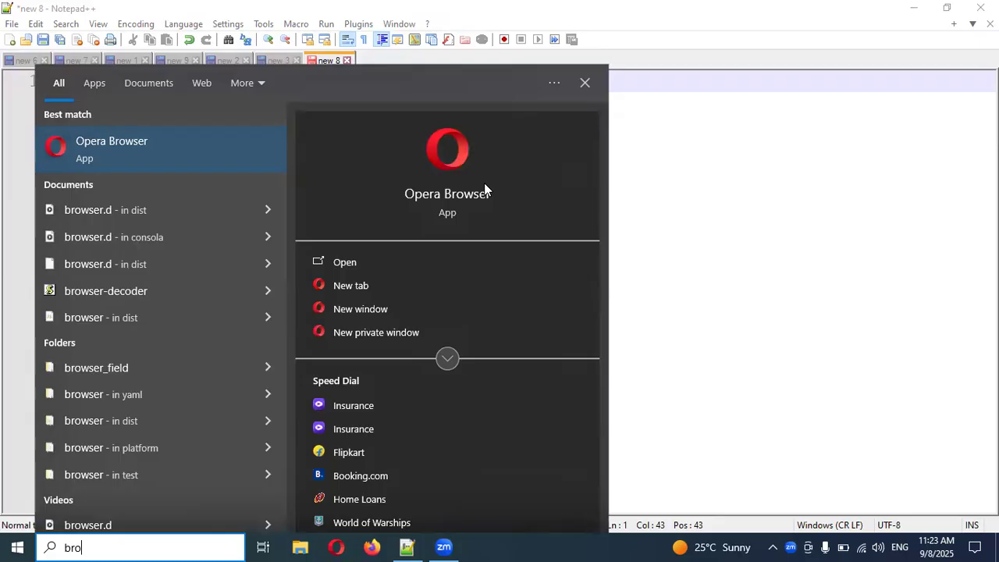
Find Google Chrome on the computer and open it.
text(chr)
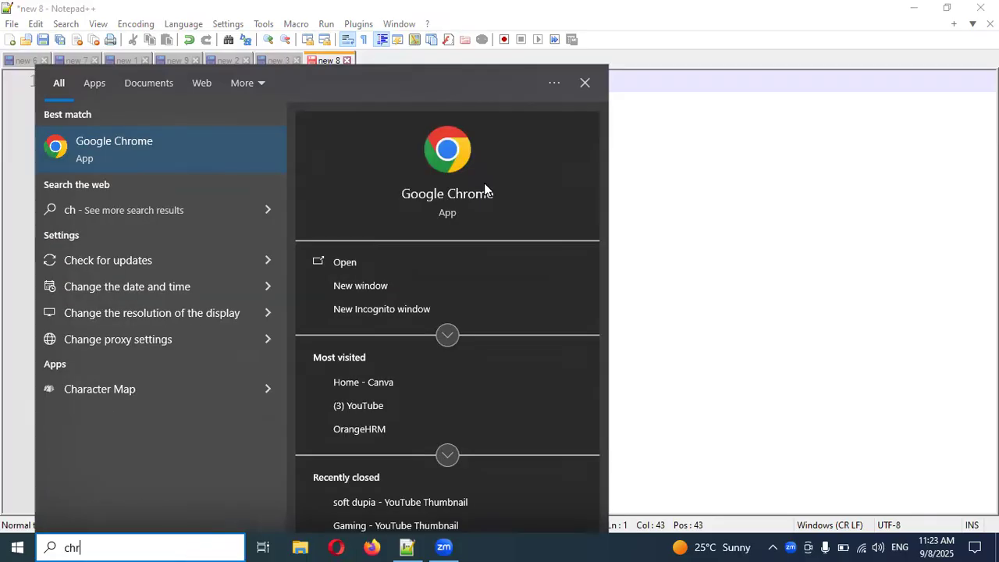
key(Escape)
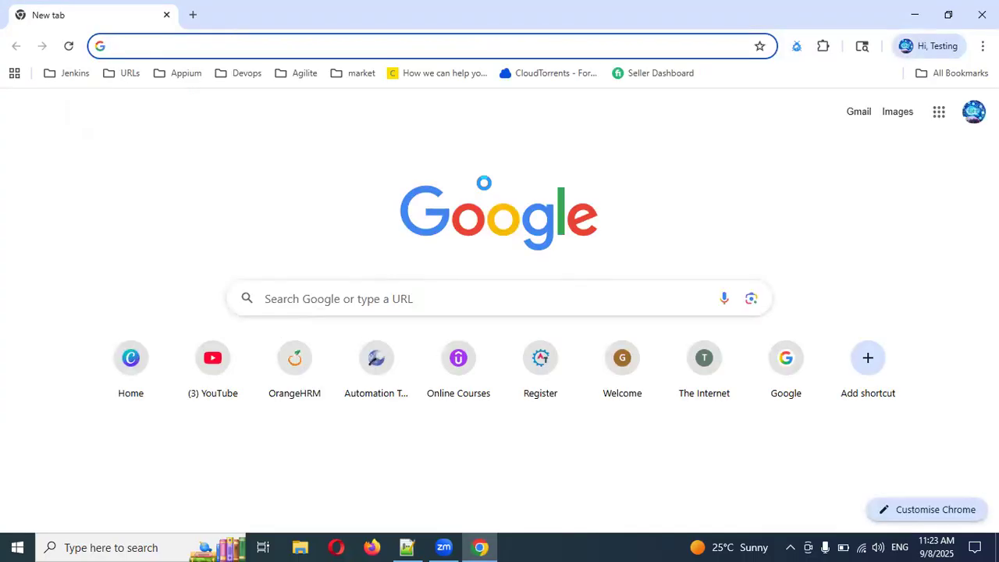
Search Google for "k5 studio" and look through the results.
text(k5 )
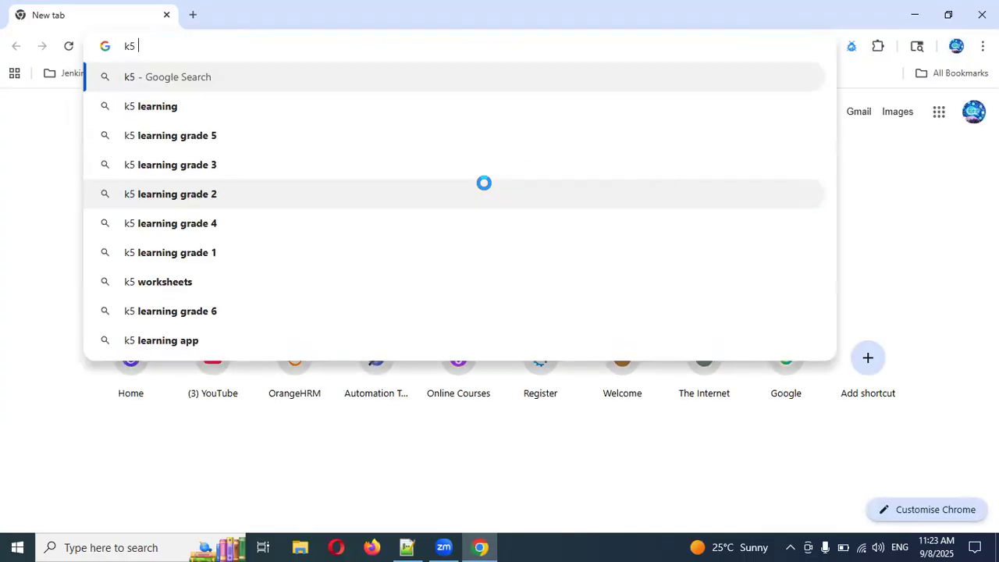
text(stud)
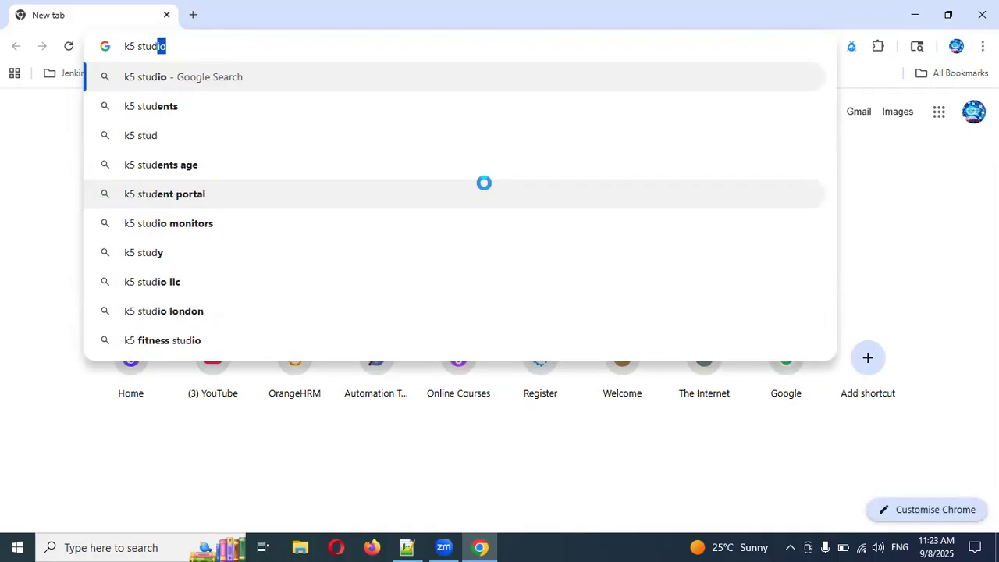
key(Return)
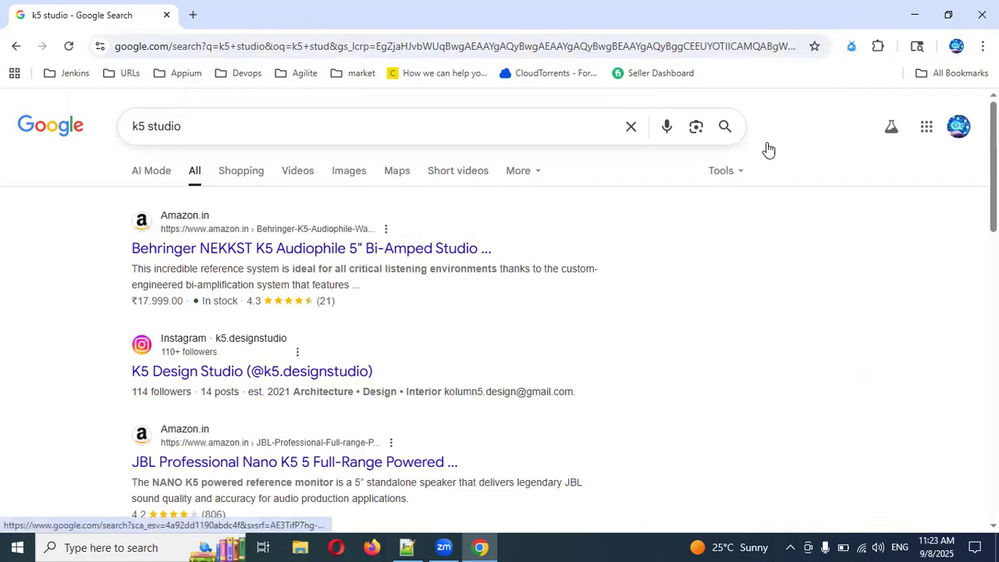
scroll(467, 359, down, 8)
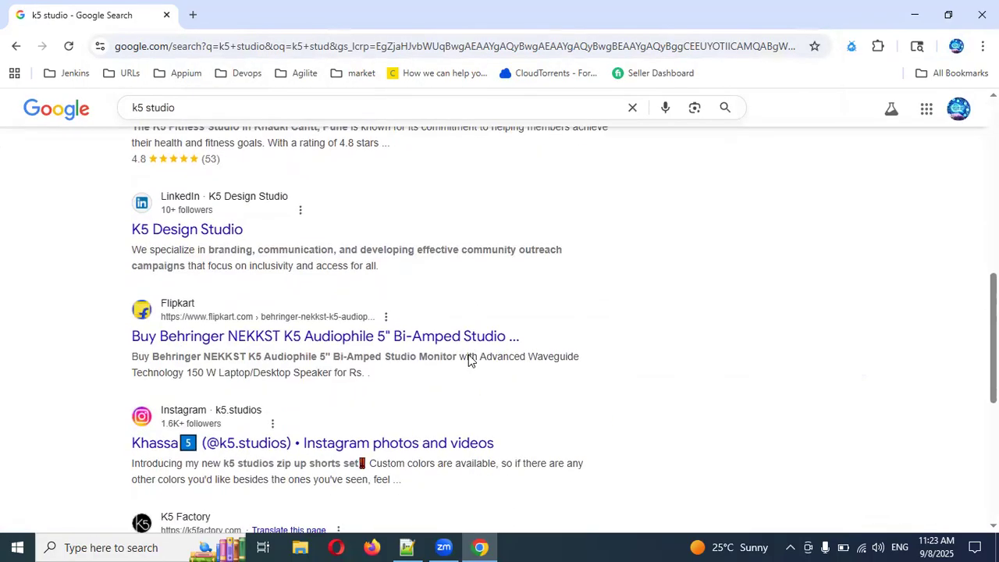
scroll(468, 359, down, 5)
scroll(330, 292, up, 10)
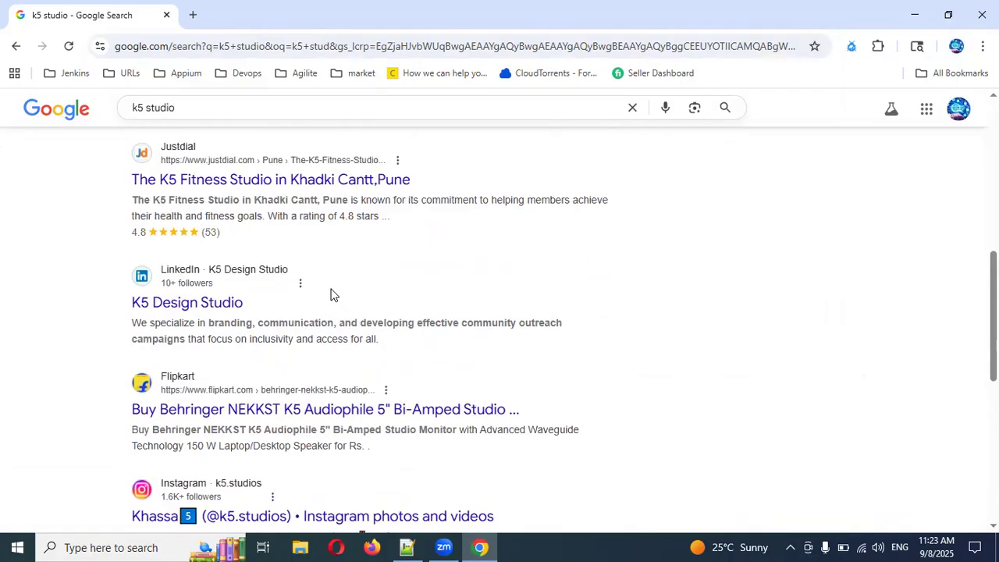
Change the Google search to "k6 documentation" and open the Grafana k6 documentation result in a new tab.
click(205, 112)
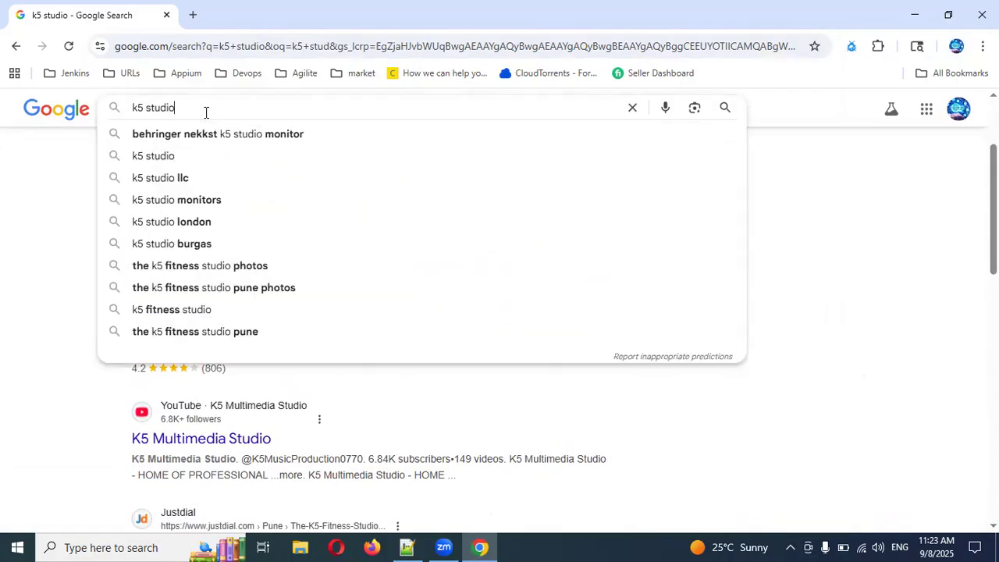
key(BackSpace)
key(BackSpace)
key(BackSpace)
key(BackSpace)
key(BackSpace)
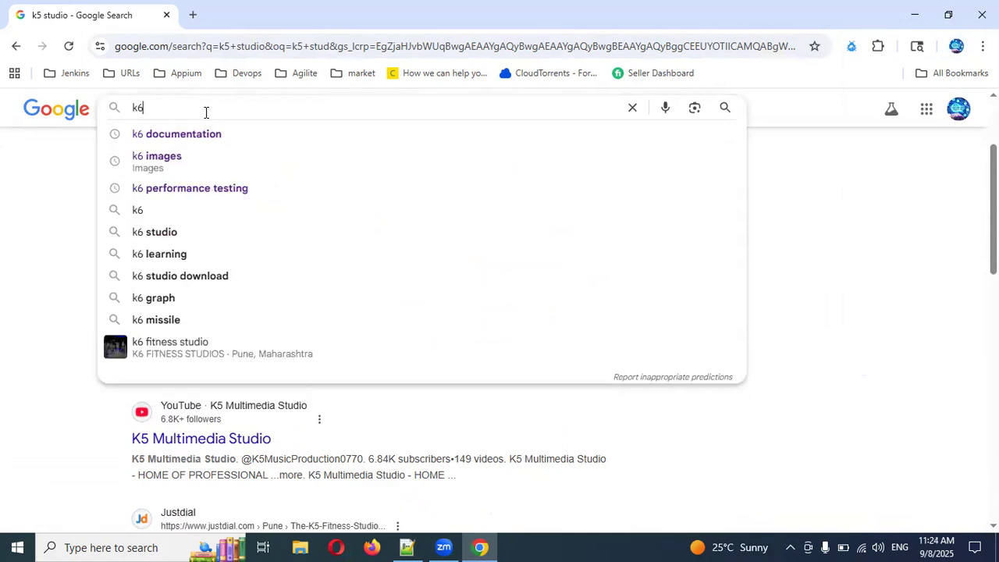
key(Down)
key(Return)
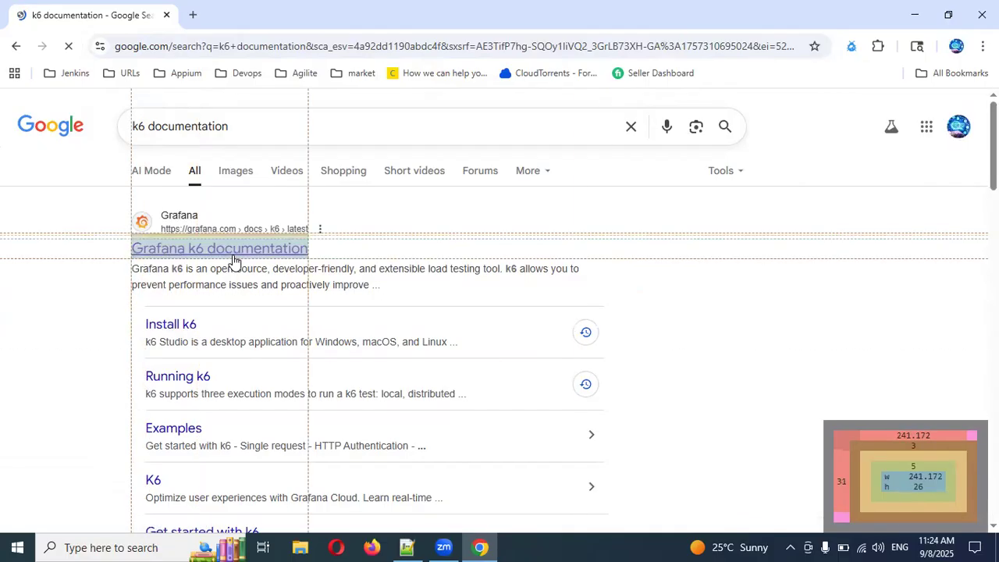
middle_click(232, 251)
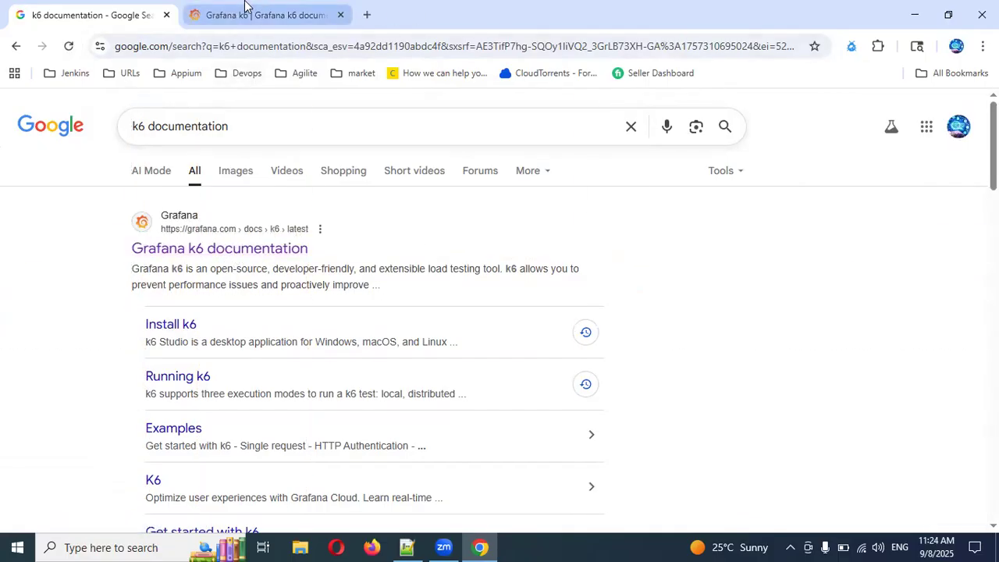
click(307, 10)
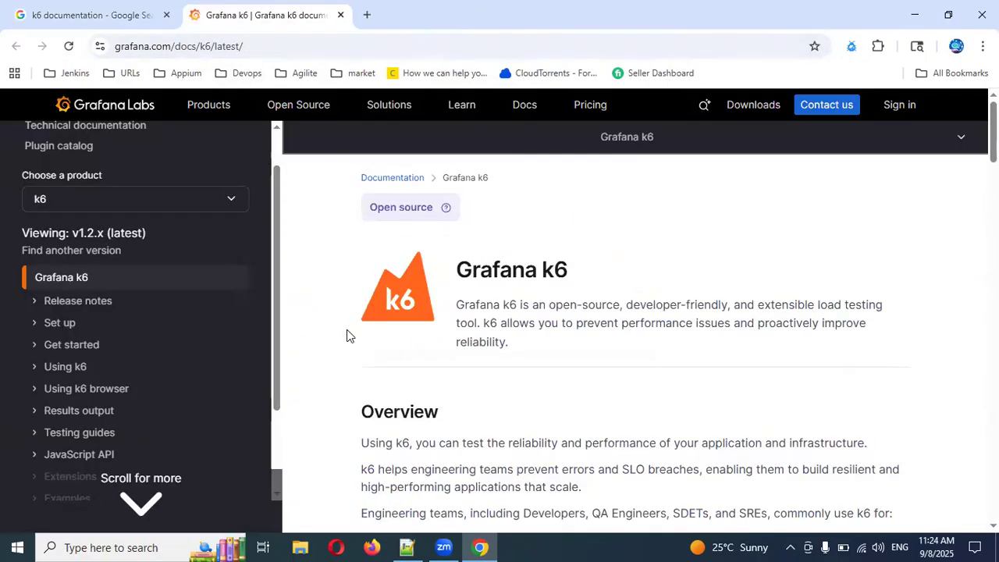
Expand the Set up section of the k6 documentation and open its Install k6 page.
click(35, 328)
scroll(134, 355, down, 1)
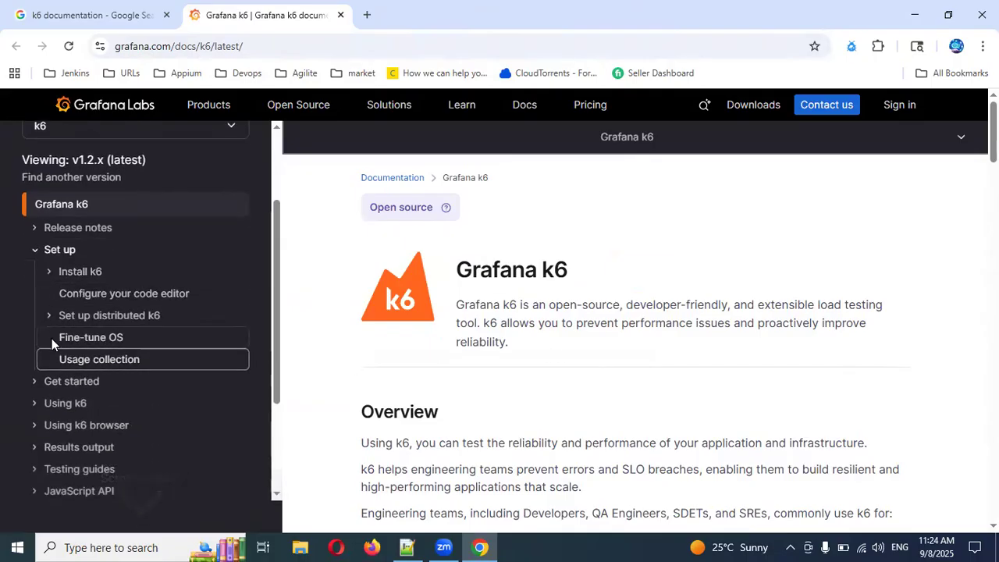
click(33, 228)
click(34, 229)
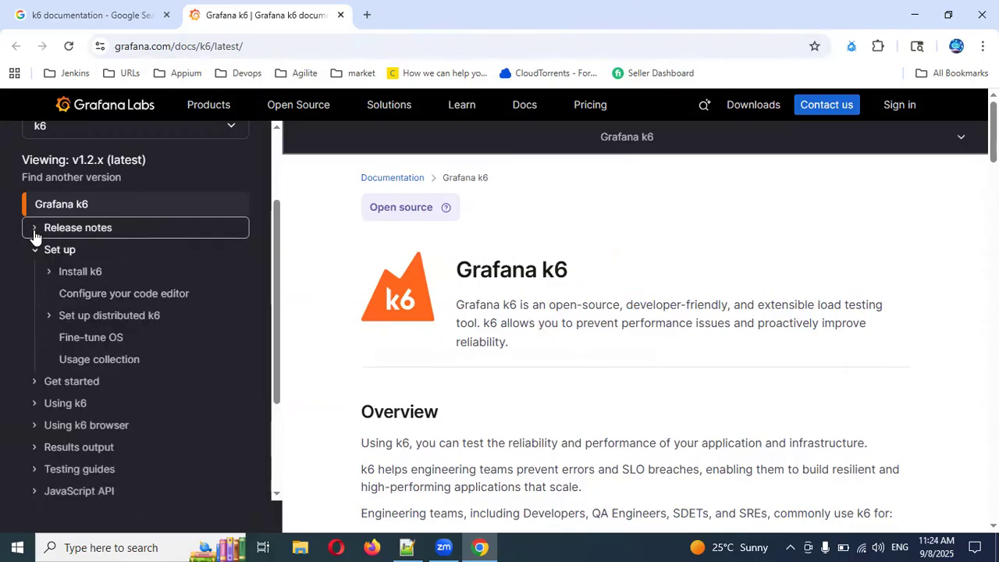
scroll(47, 305, down, 2)
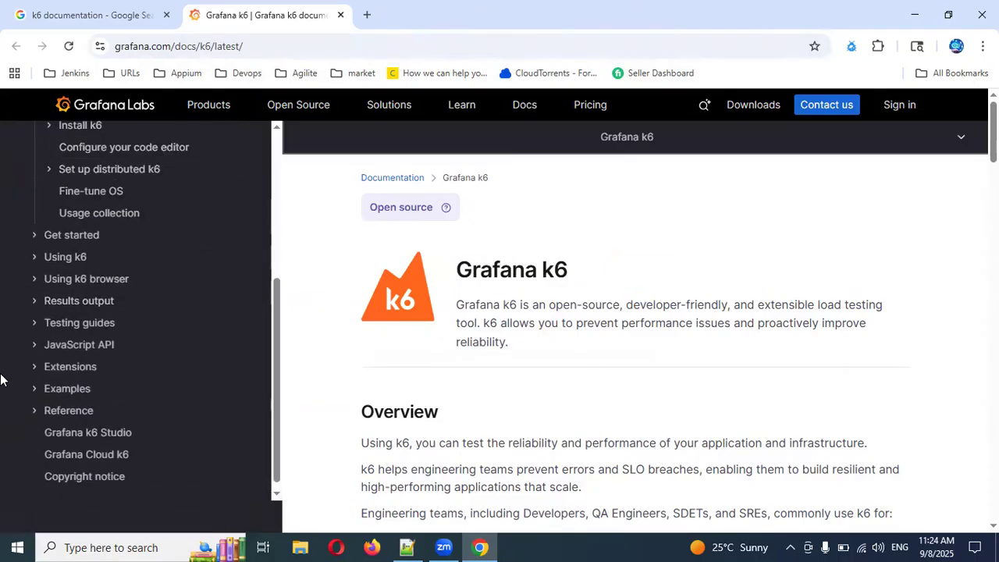
scroll(504, 320, down, 5)
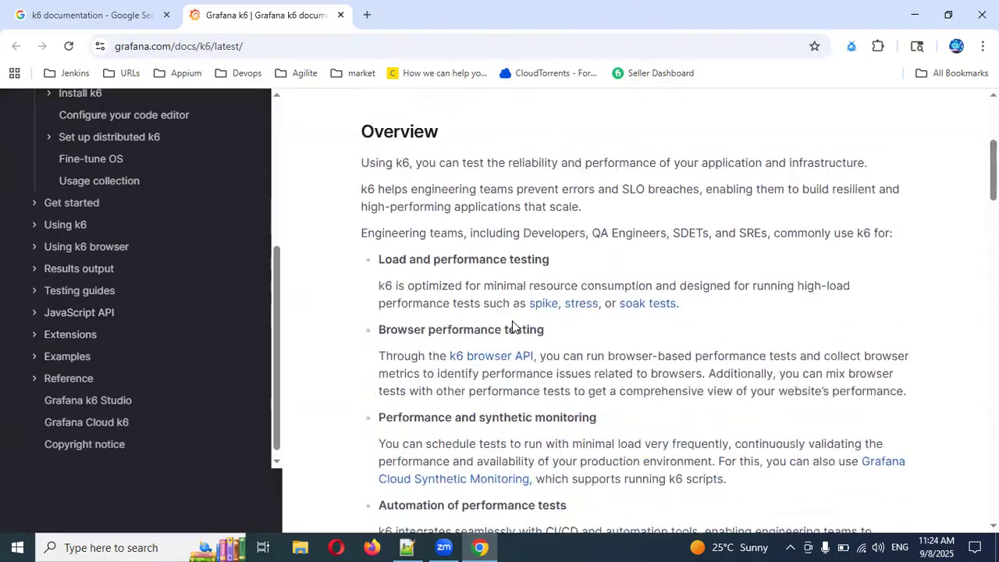
scroll(0, 295, up, 3)
click(71, 316)
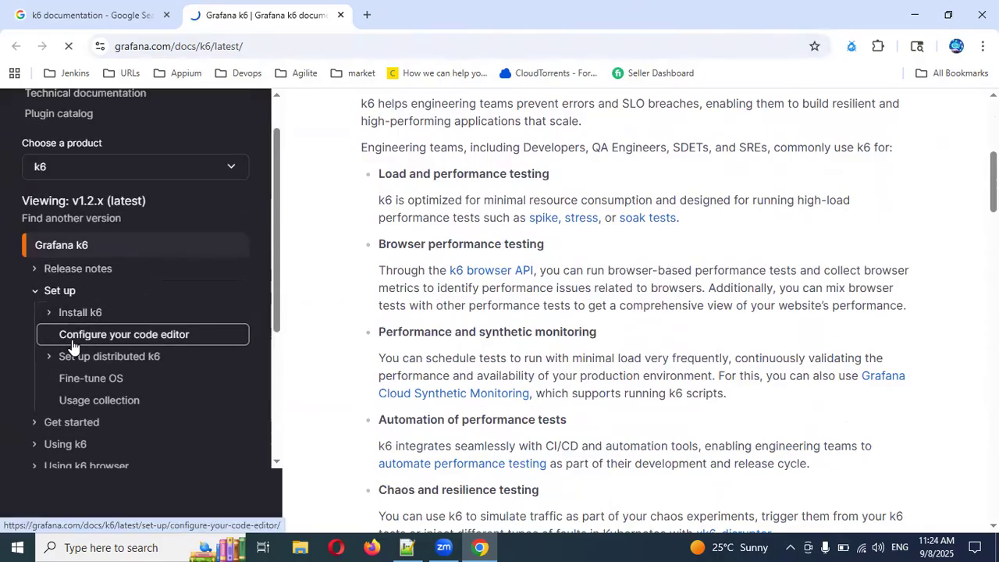
From the page's k6 Studio section, open Install k6 Studio and the k6 Studio docs in separate tabs, and show the install guide.
scroll(593, 398, down, 8)
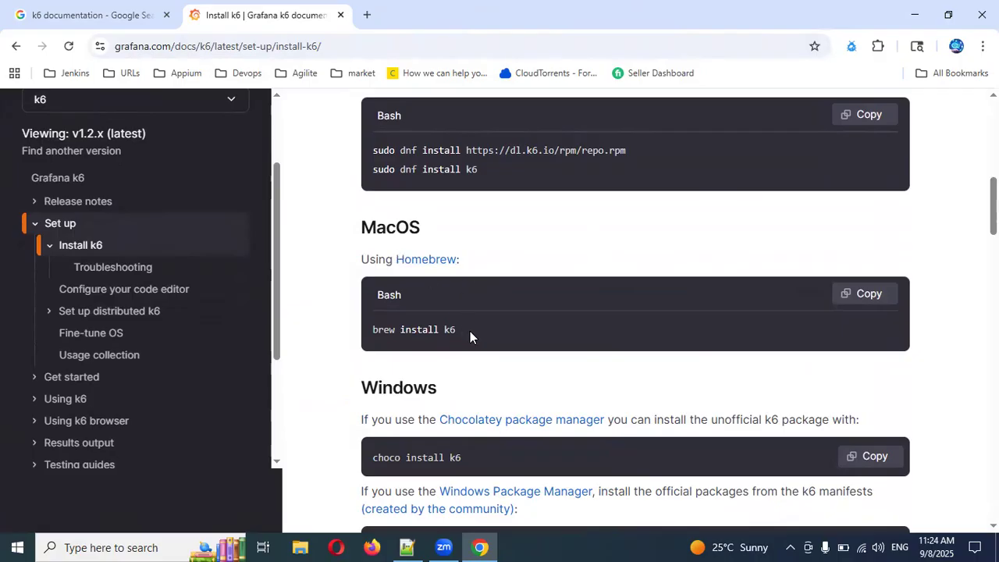
scroll(470, 336, down, 8)
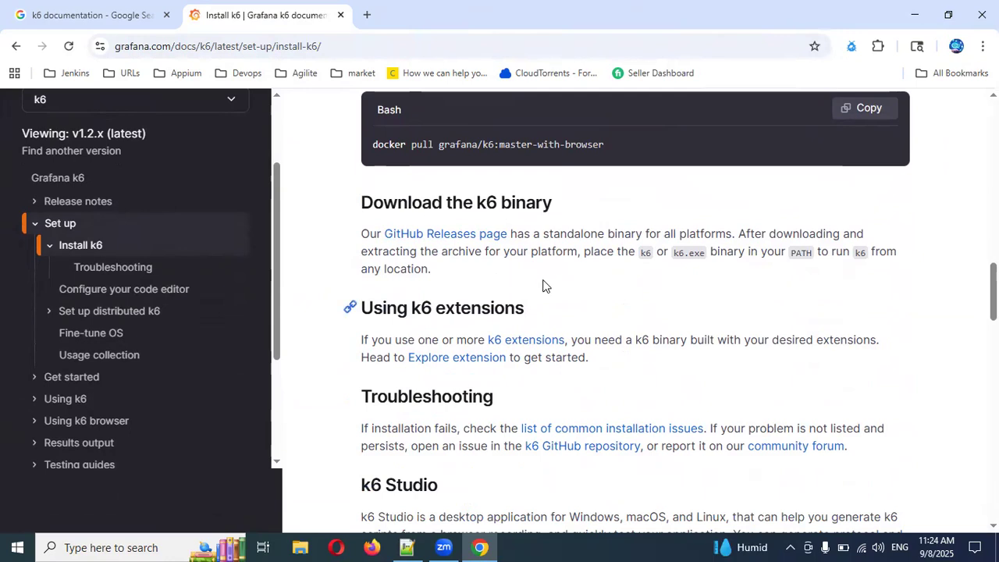
scroll(541, 283, down, 2)
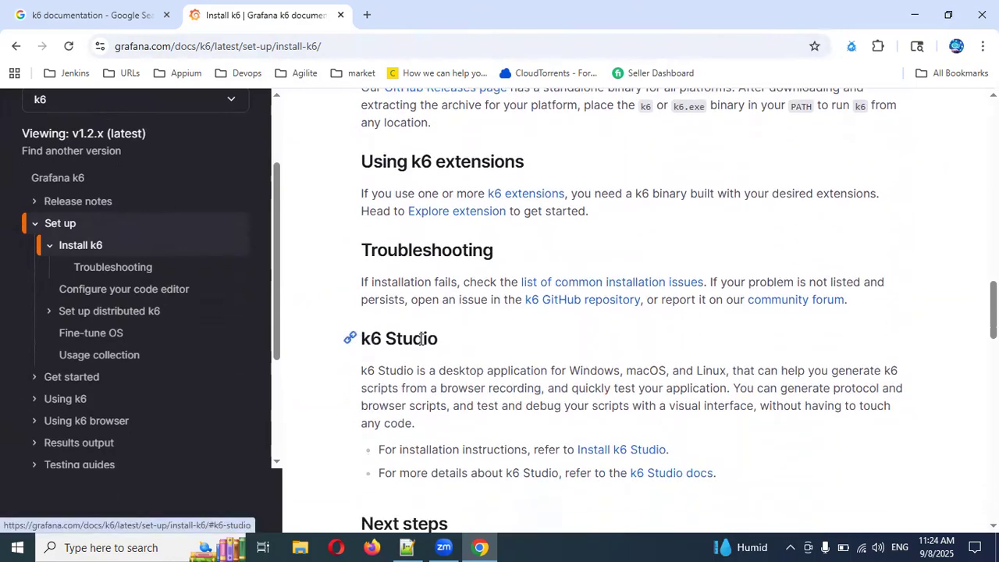
drag(440, 341, 359, 337)
scroll(579, 332, down, 2)
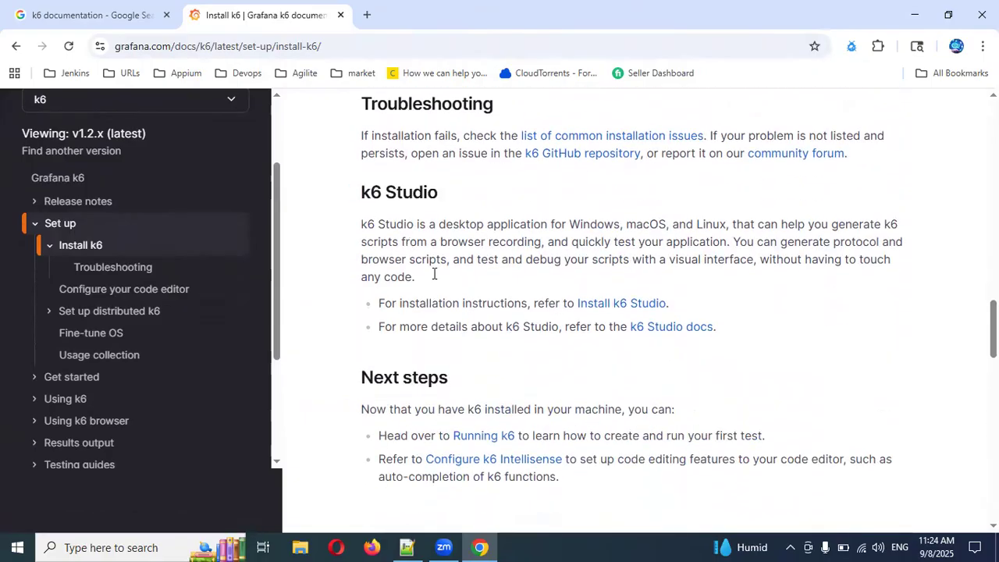
ctrl+click(601, 307)
ctrl+click(639, 330)
click(435, 18)
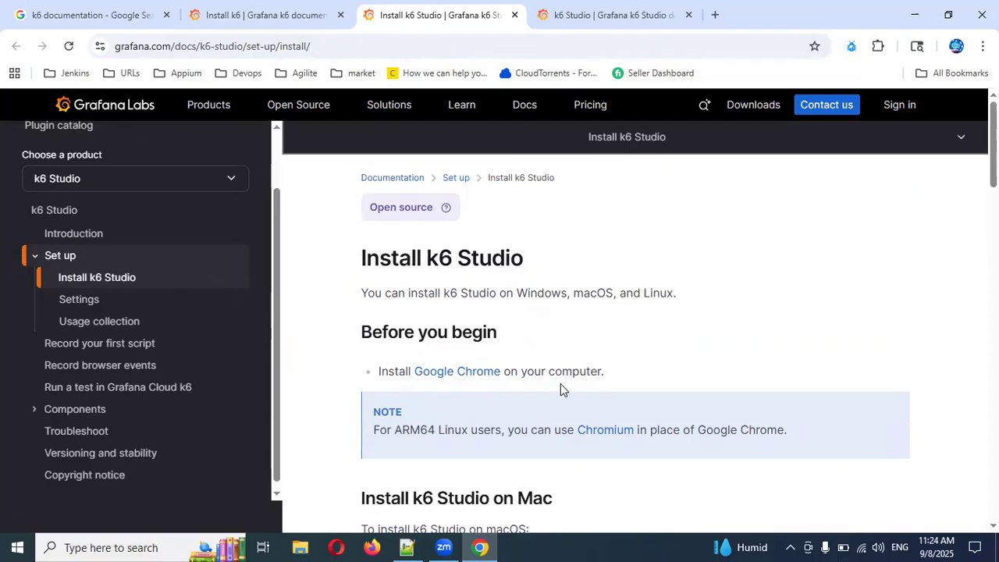
Find the Windows instructions in the k6 Studio install guide and open the linked GitHub Releases page.
scroll(561, 383, down, 2)
scroll(565, 380, down, 1)
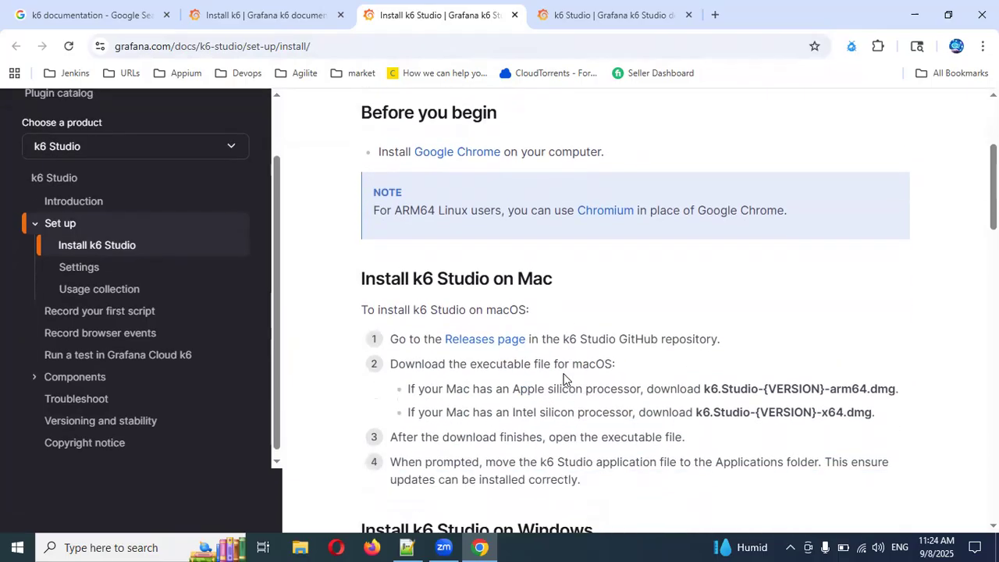
scroll(563, 379, down, 4)
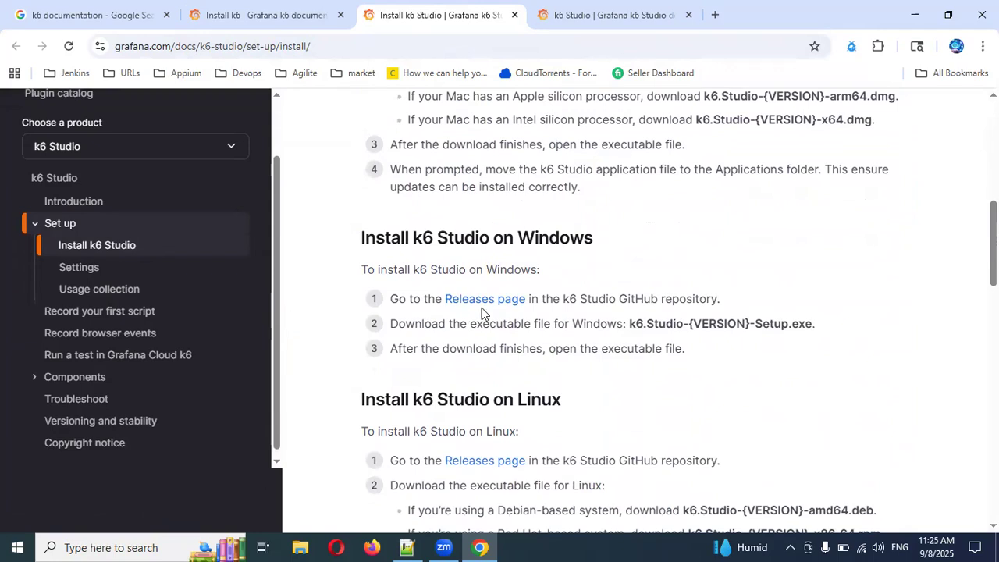
scroll(580, 348, down, 7)
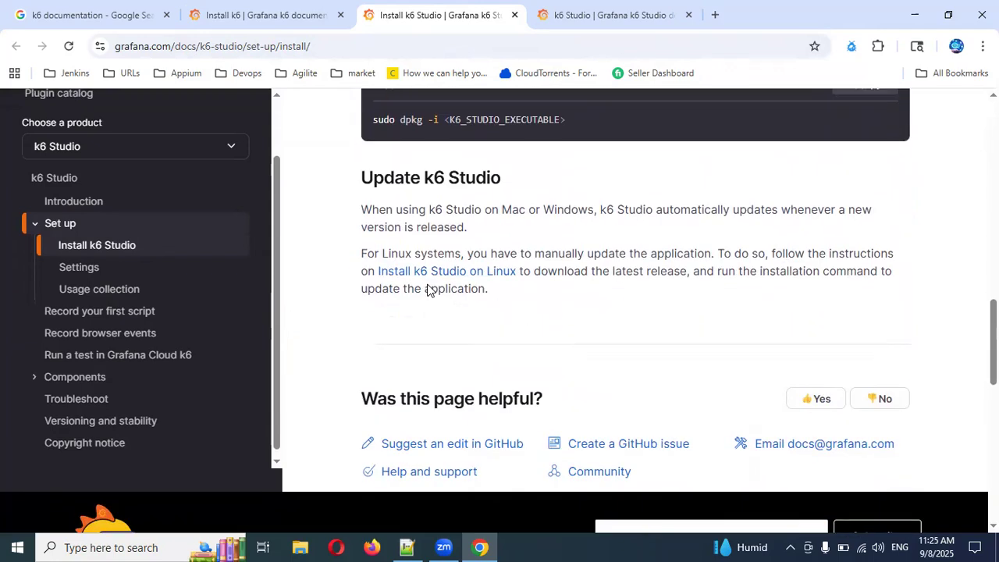
scroll(453, 287, up, 7)
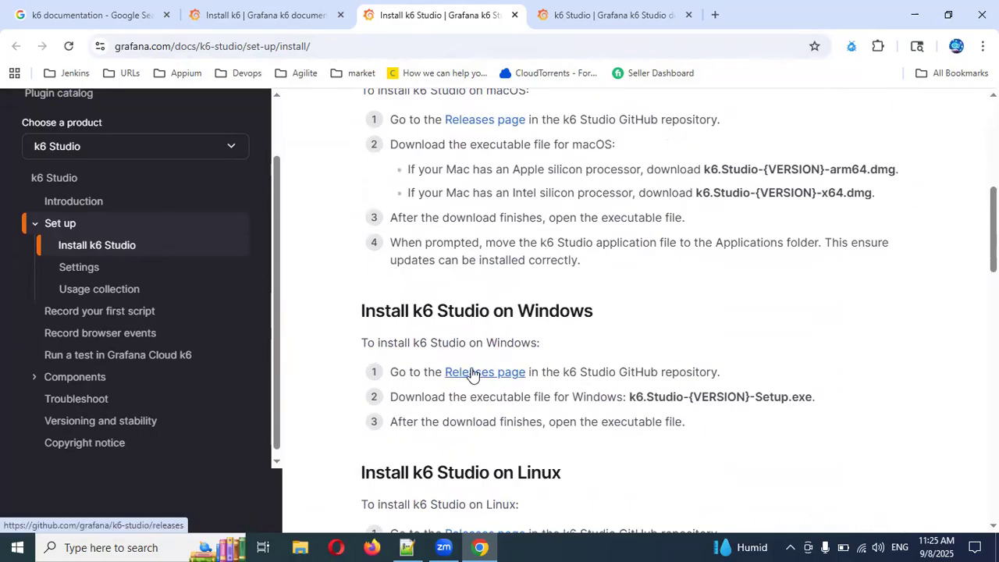
click(473, 372)
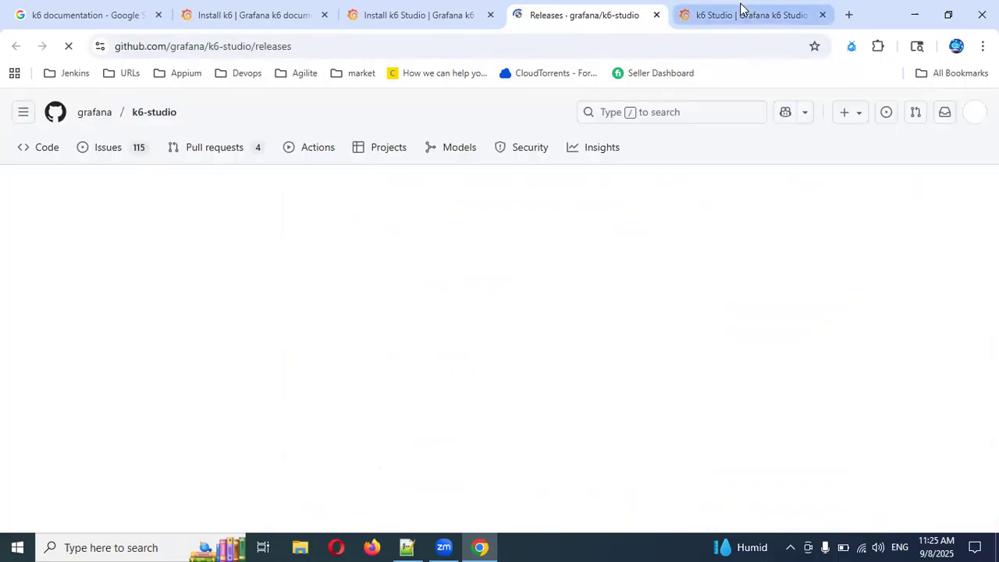
Look over the Overview and Explore sections of the k6 Studio documentation.
click(741, 14)
scroll(592, 347, down, 3)
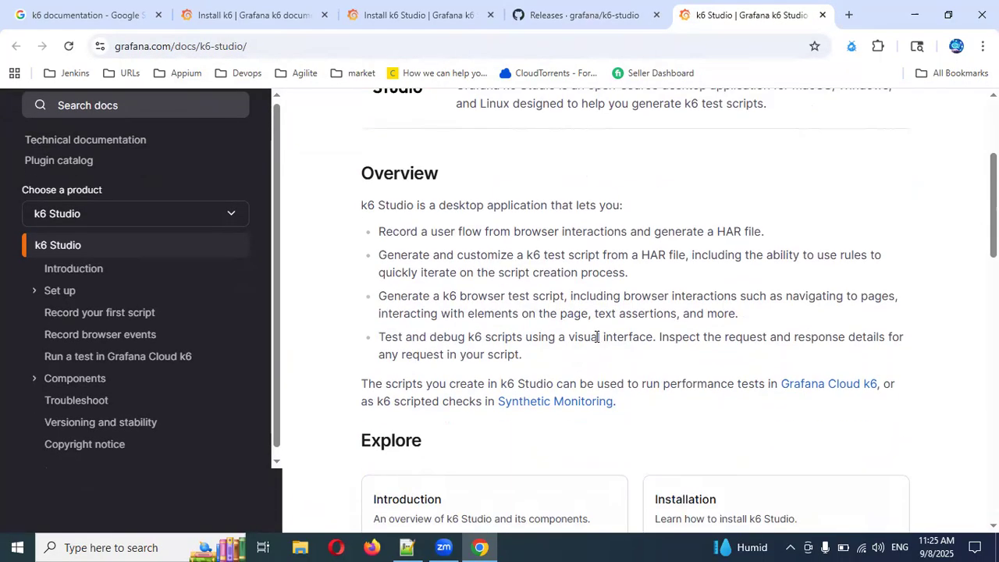
scroll(596, 336, down, 3)
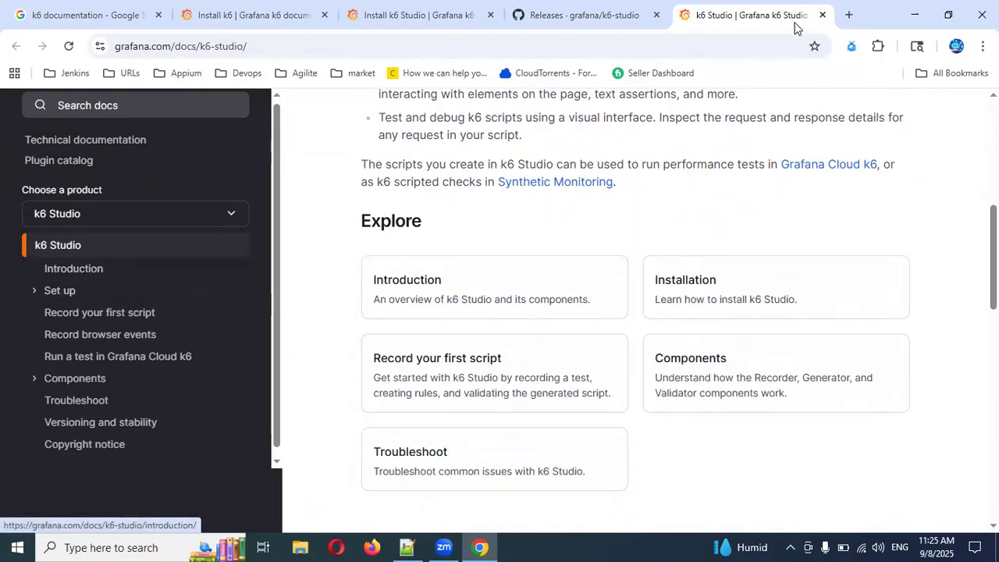
Return to the k6 Studio releases on GitHub and download the Windows installer k6.Studio-1.7.0.Setup.exe from the v1.7.0 assets.
click(569, 15)
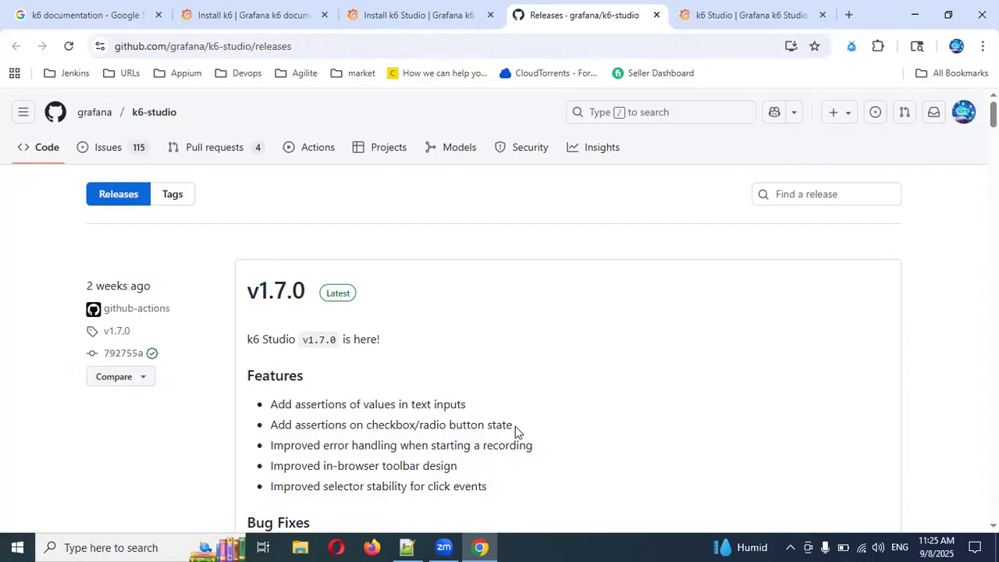
scroll(544, 401, down, 10)
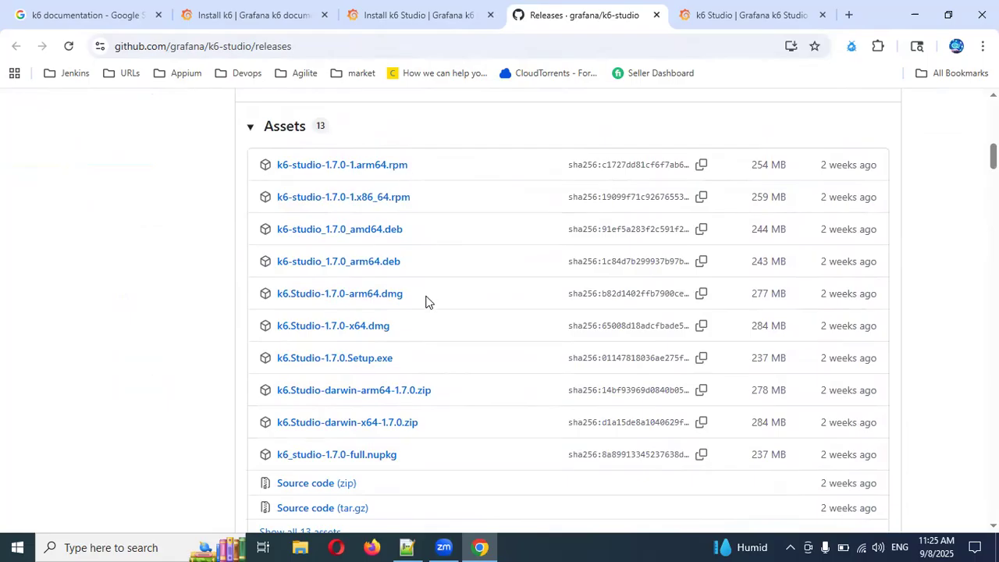
scroll(433, 255, down, 2)
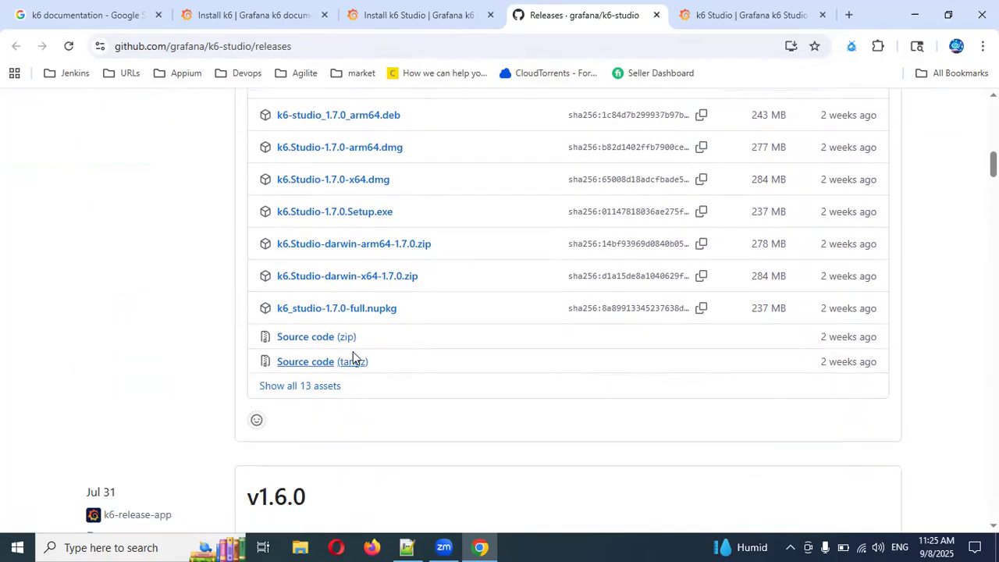
scroll(359, 339, up, 1)
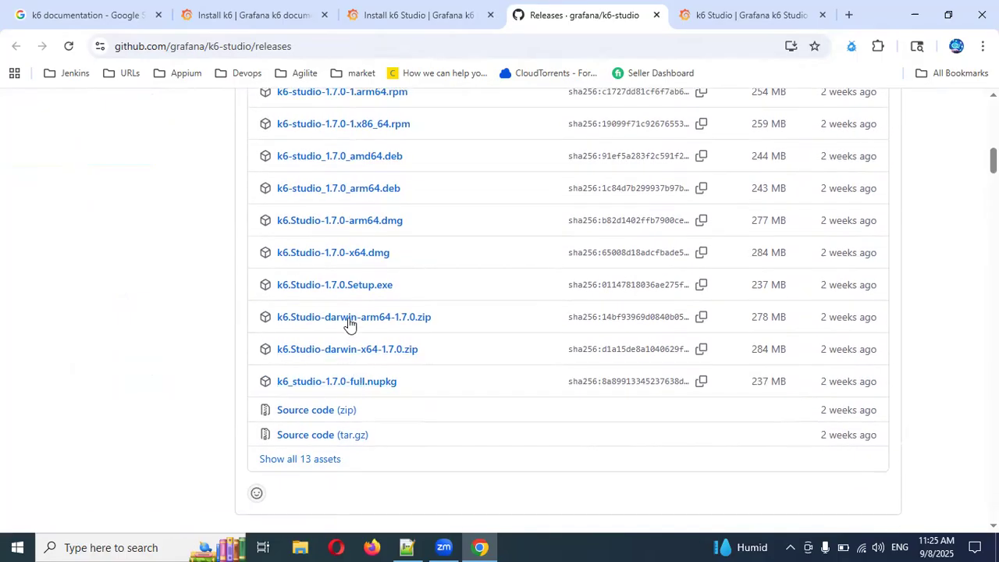
scroll(364, 296, up, 1)
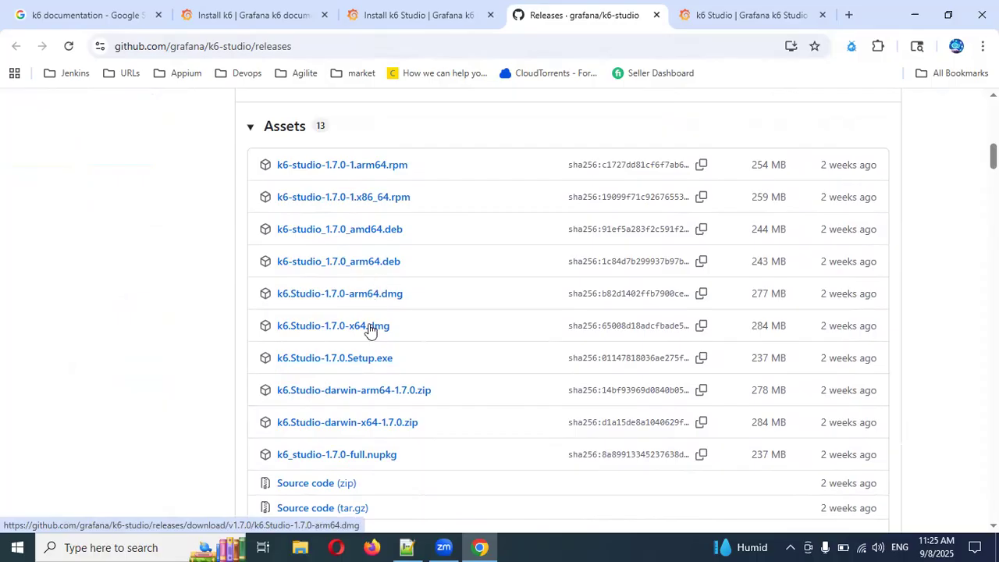
click(346, 363)
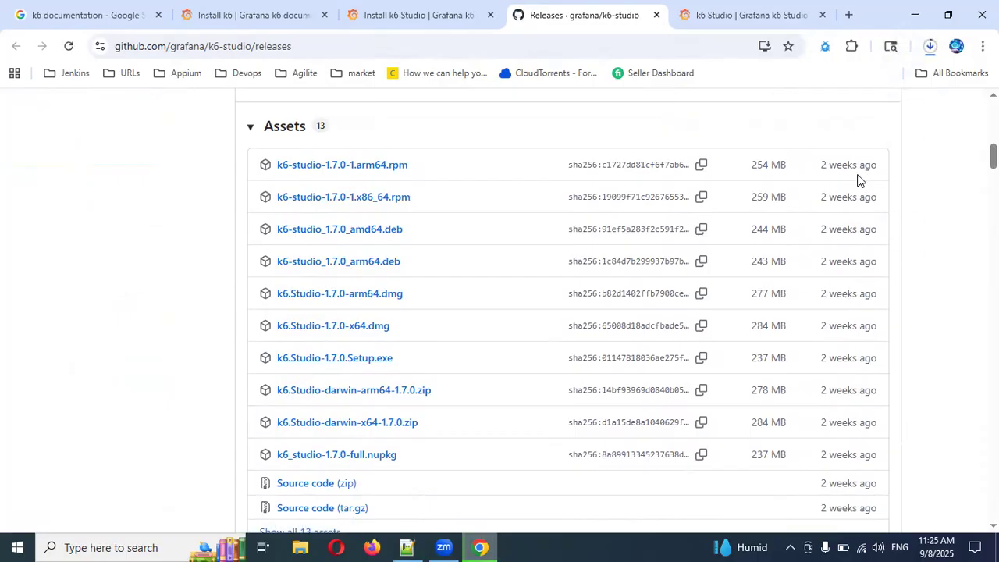
Open the Introduction page of the k6 Studio documentation and read about the application's purpose and components.
click(751, 17)
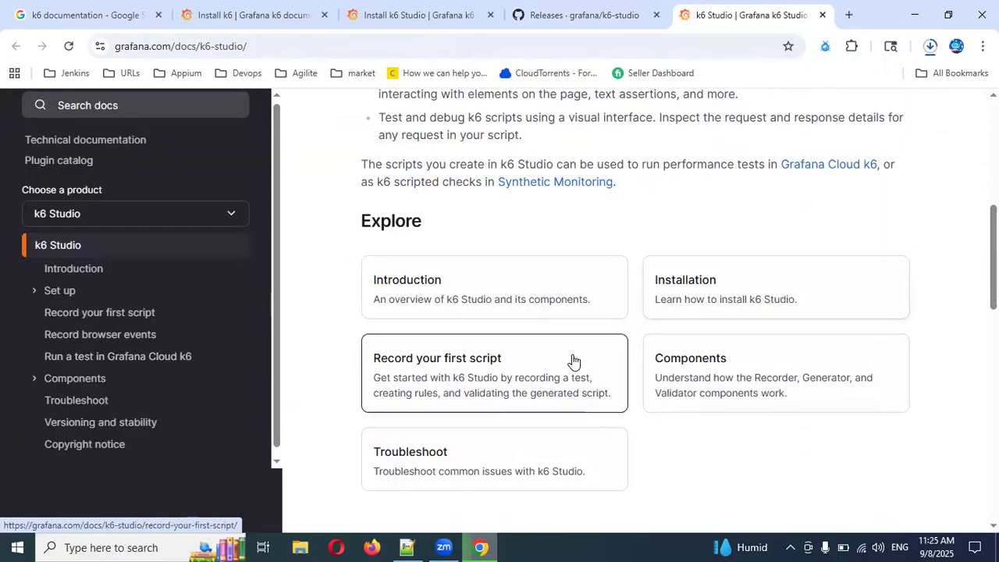
click(472, 307)
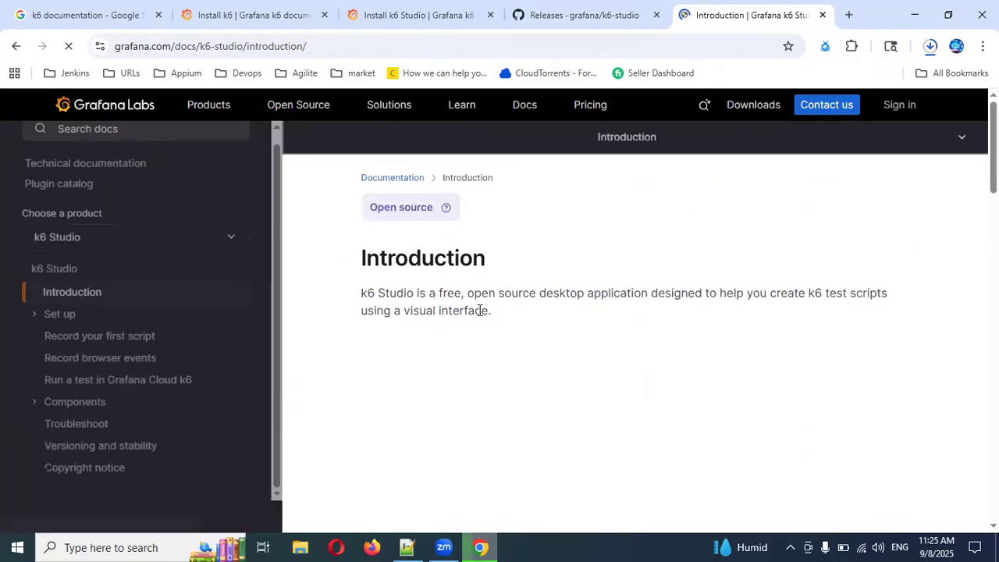
scroll(499, 326, down, 2)
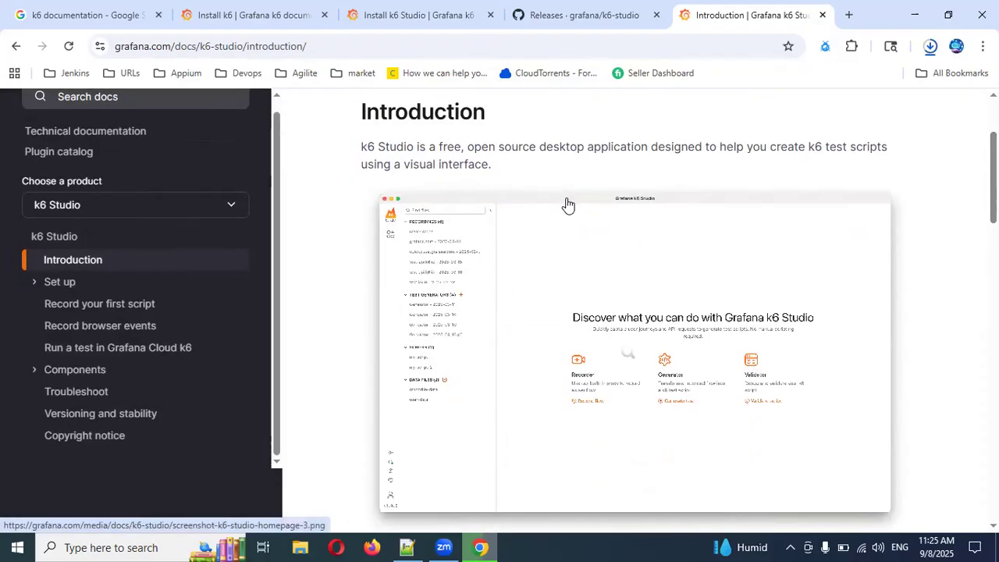
scroll(526, 265, down, 4)
scroll(433, 278, down, 3)
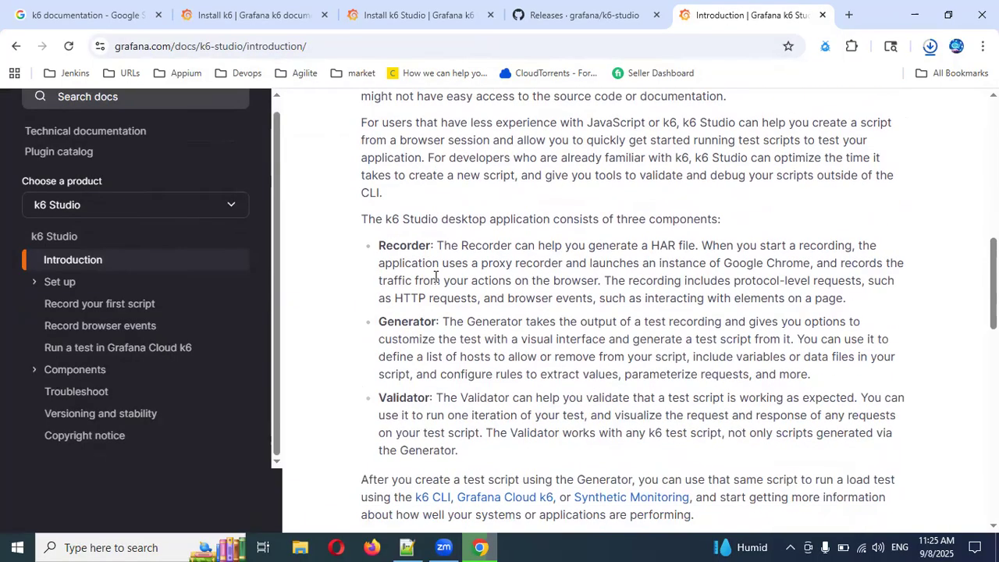
scroll(437, 275, up, 1)
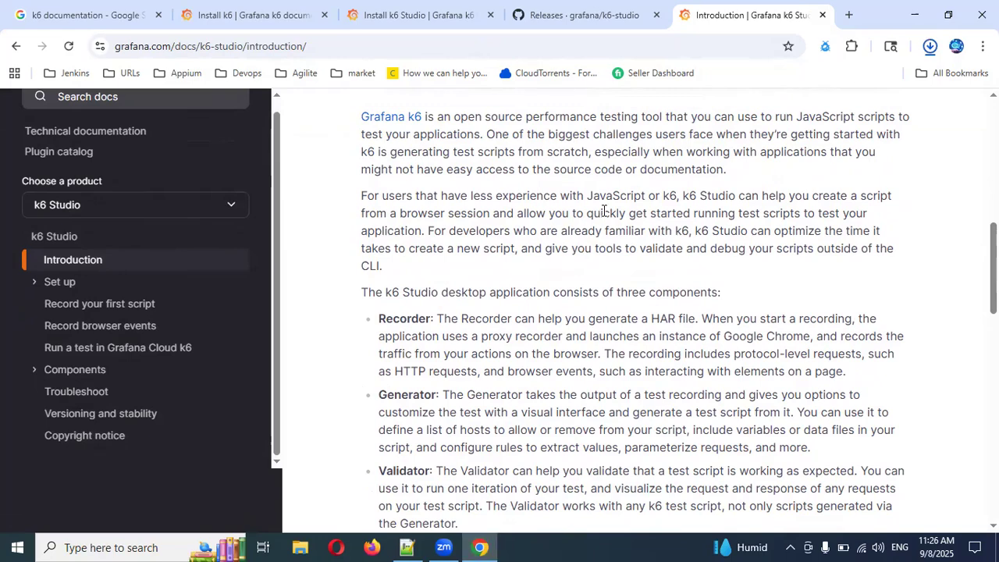
scroll(585, 238, down, 3)
scroll(561, 257, down, 3)
scroll(551, 261, up, 2)
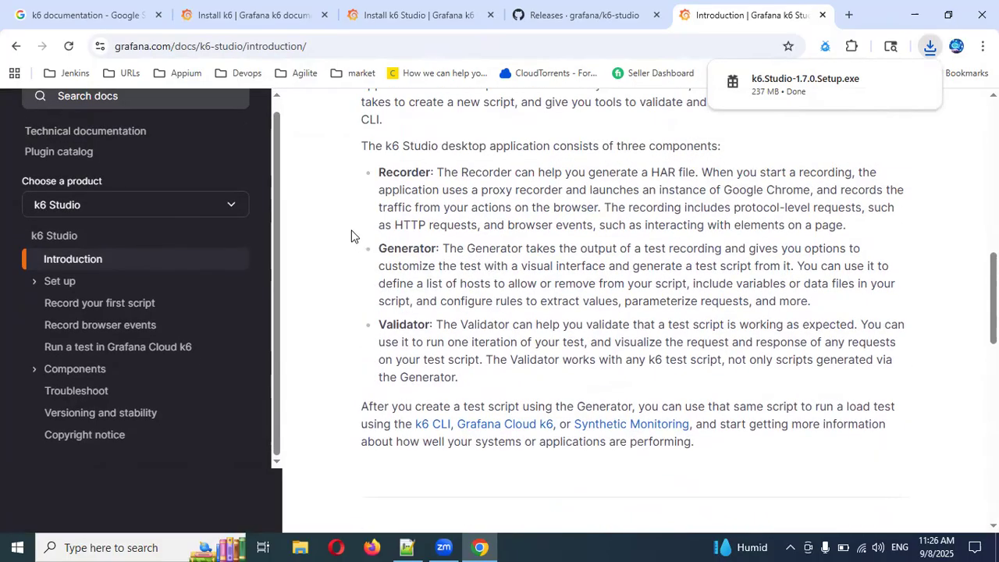
Highlight the Recorder, Generator and Validator names and descriptions on the Introduction page.
double_click(401, 170)
double_click(404, 248)
double_click(396, 324)
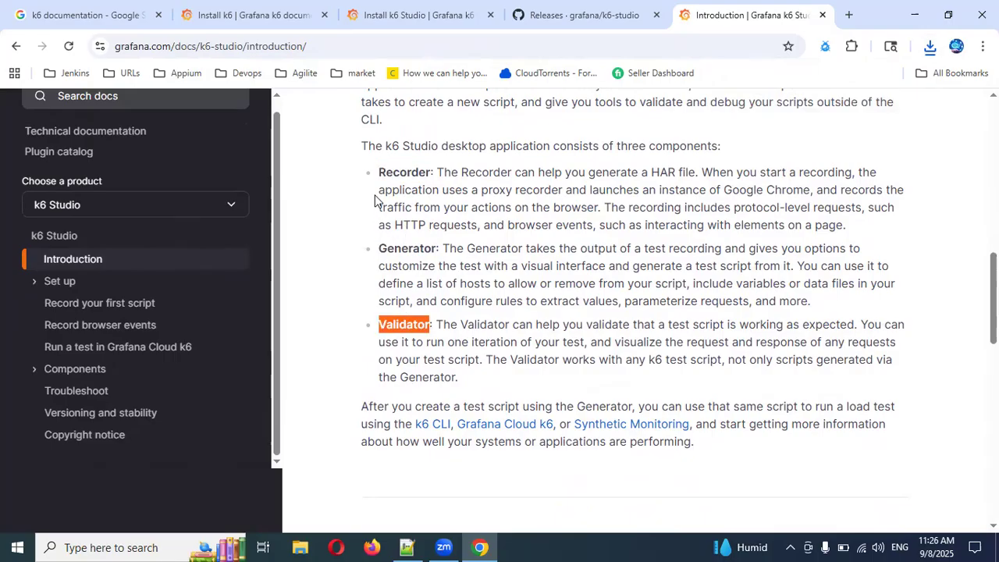
drag(382, 170, 578, 377)
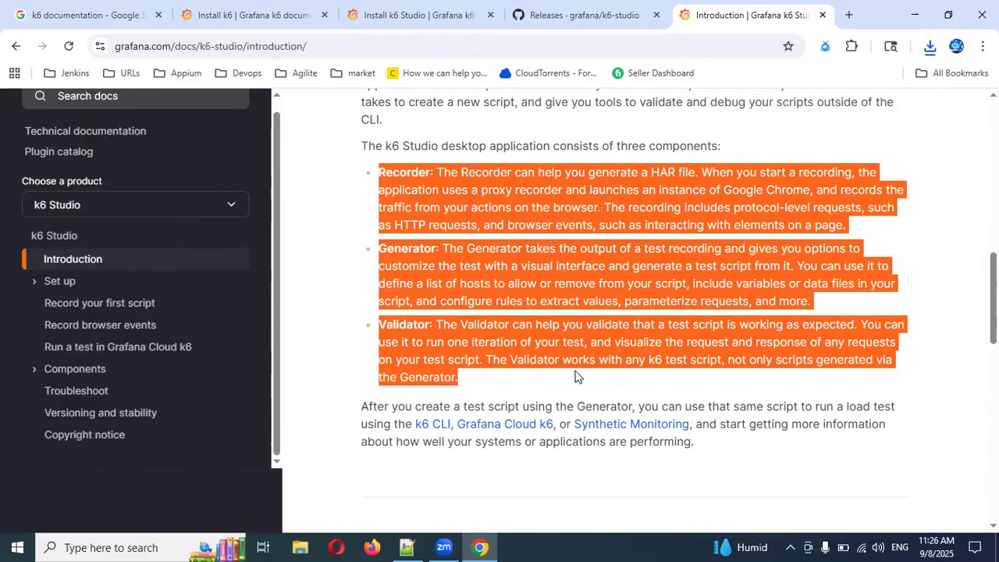
Try to install k6 Studio by running k6.Studio-1.7.0.Setup from the Downloads folder in File Explorer.
click(299, 546)
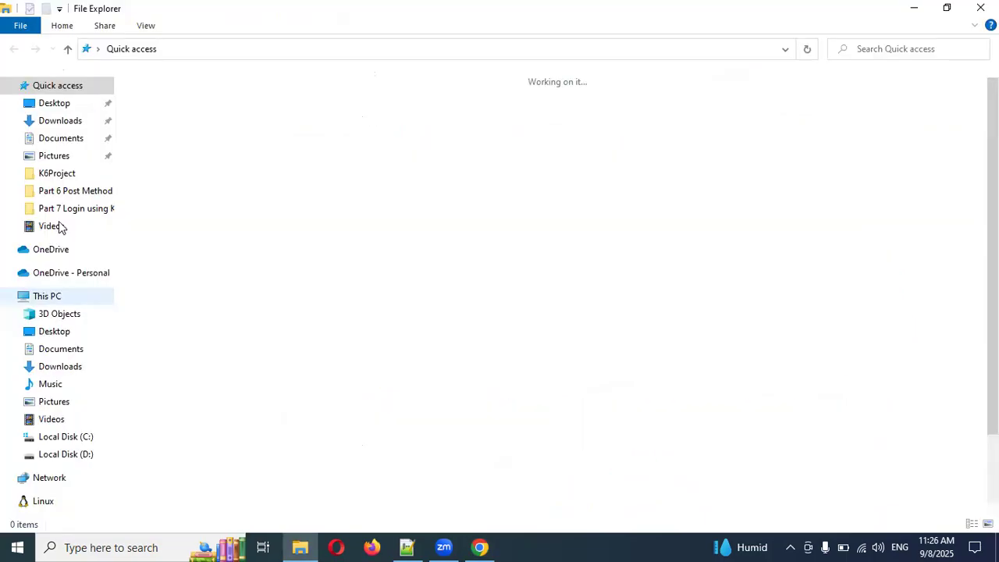
click(58, 121)
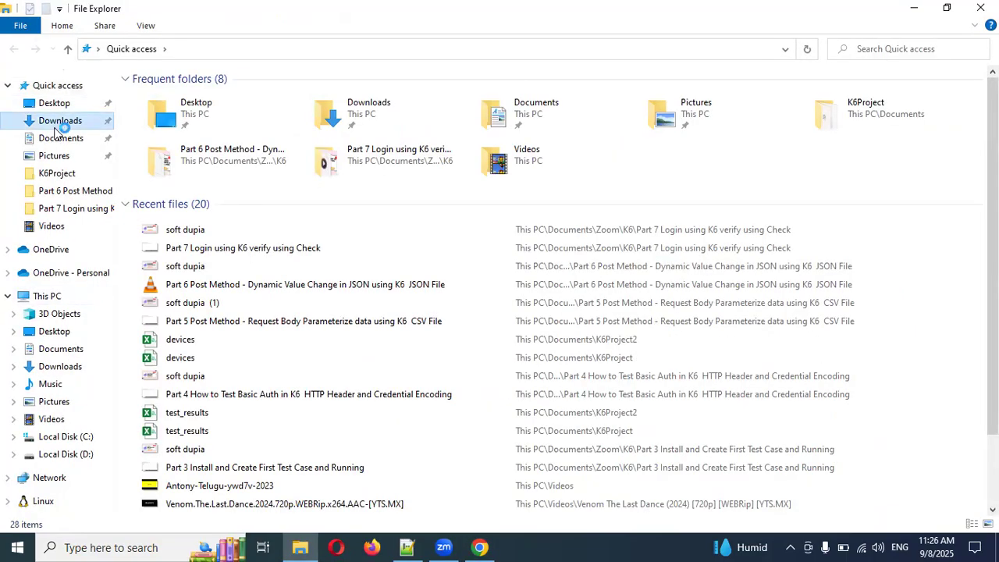
double_click(195, 104)
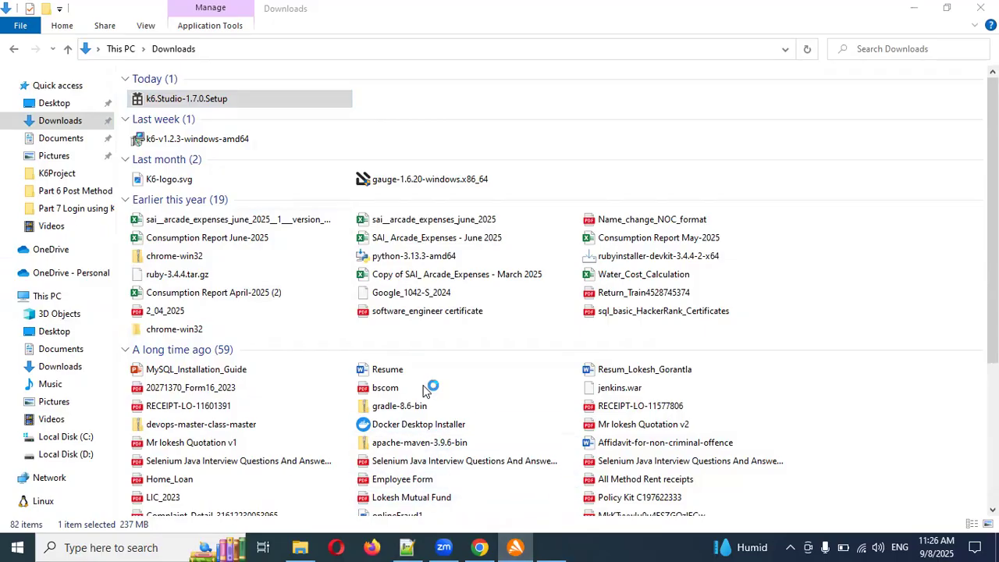
click(921, 16)
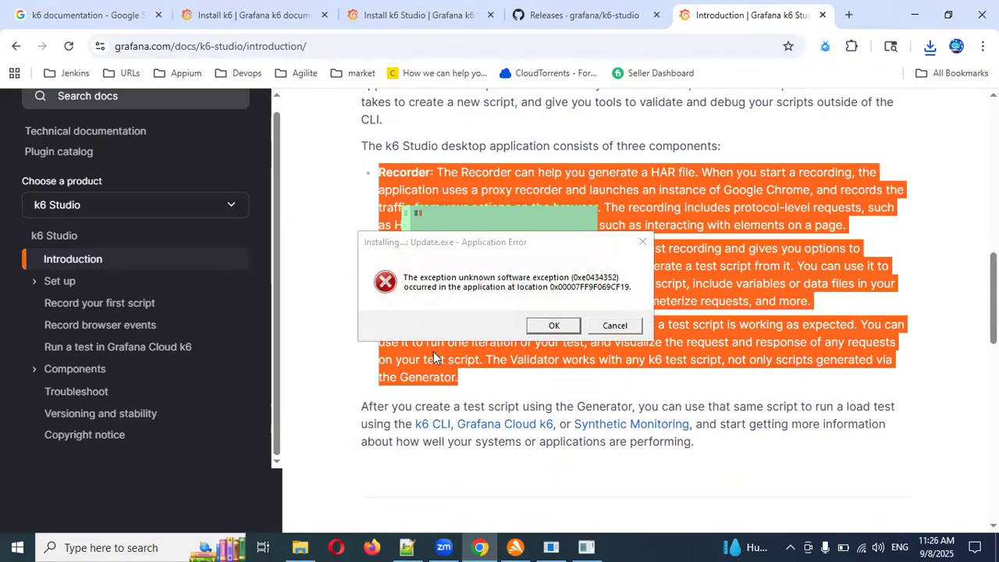
Dismiss the k6 Studio installer's error dialogs, requesting the setup log, and close the Avast window.
click(548, 329)
click(553, 546)
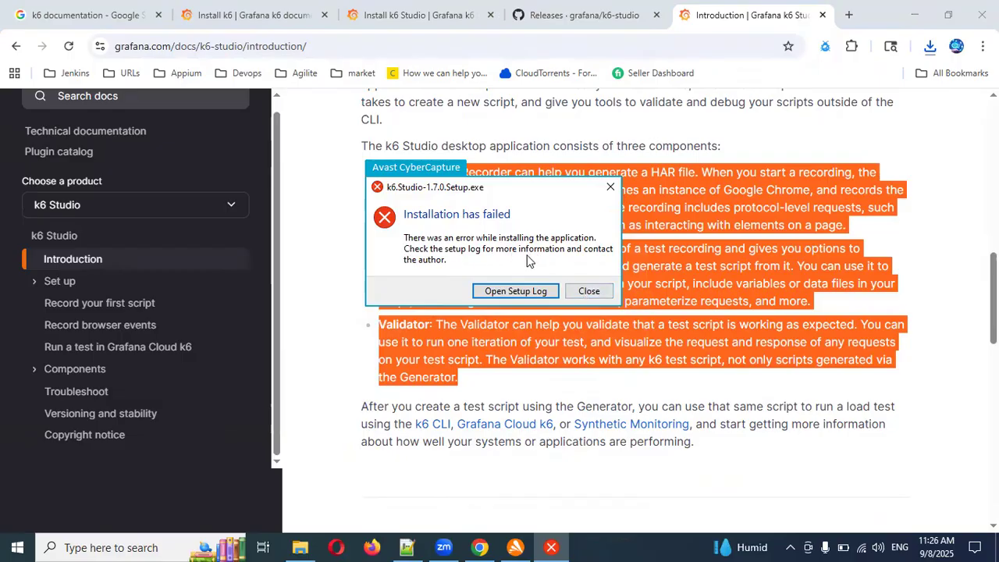
click(501, 292)
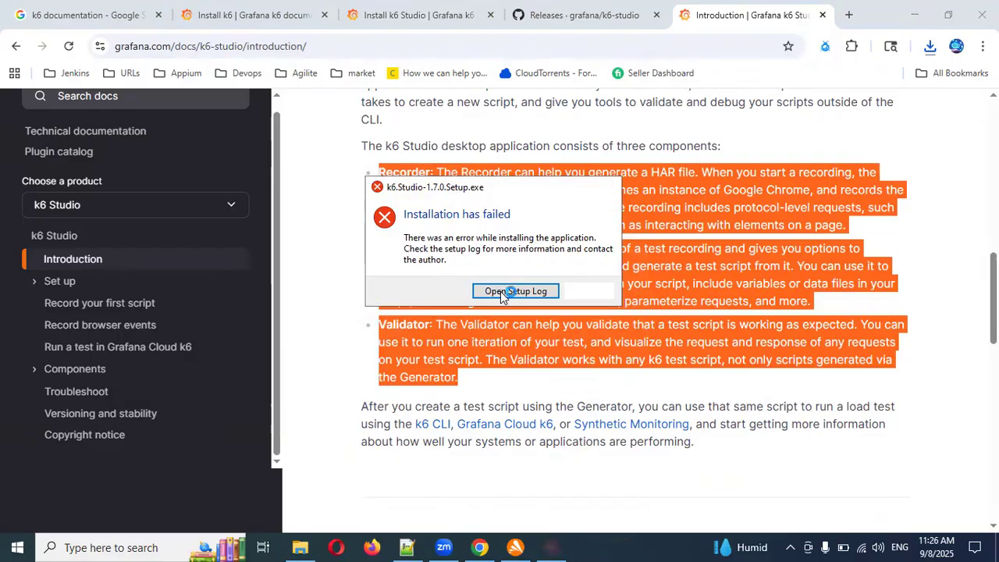
click(520, 549)
click(520, 548)
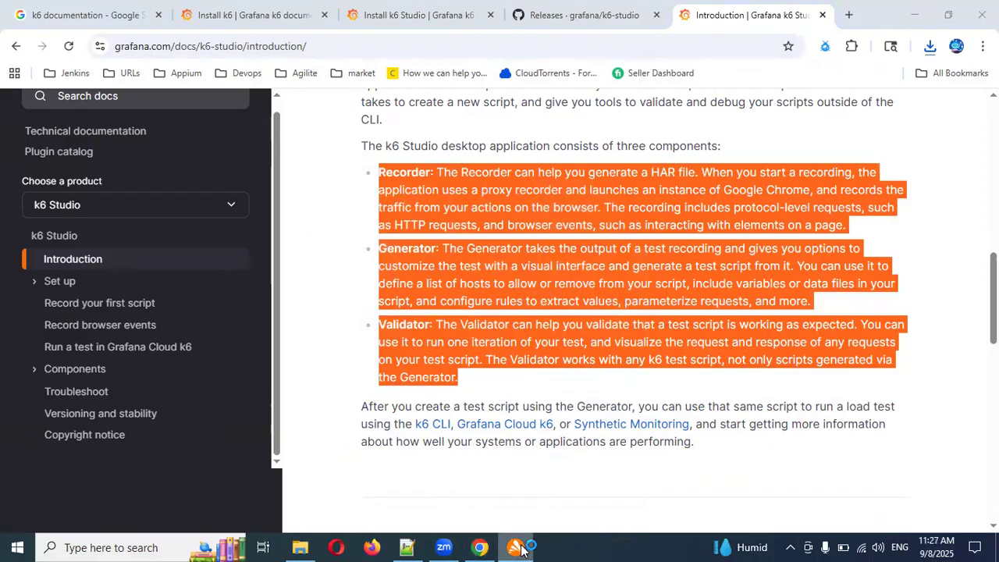
right_click(521, 548)
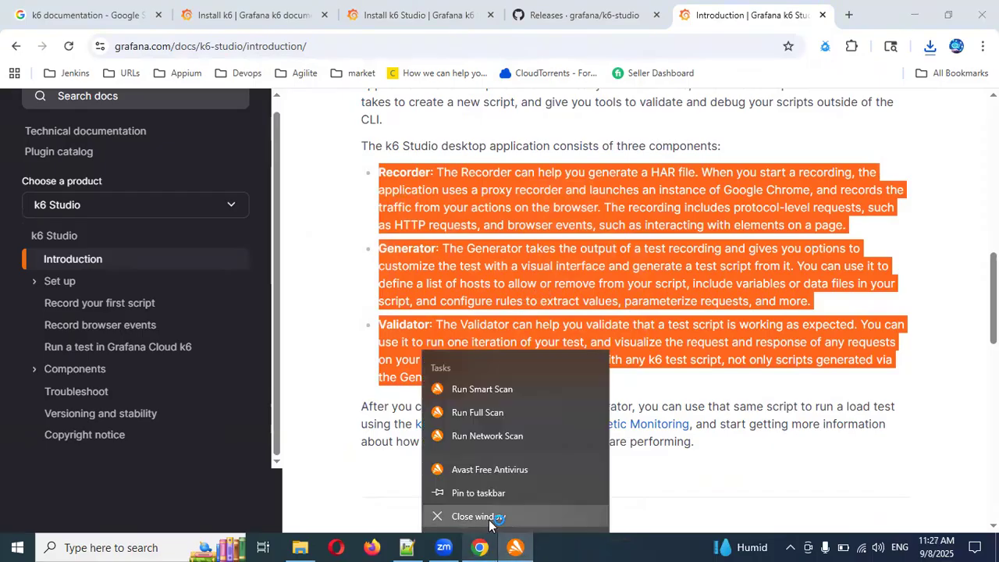
click(461, 515)
Run k6.Studio-1.7.0.Setup from Downloads again and allow k6 Studio and k6-studio-proxy through the firewall on private networks.
click(299, 547)
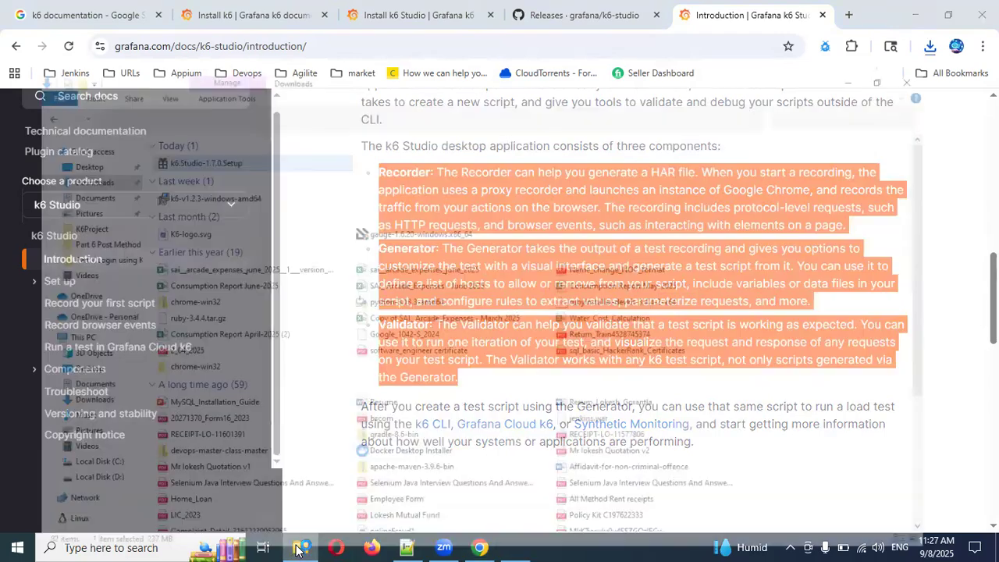
double_click(164, 99)
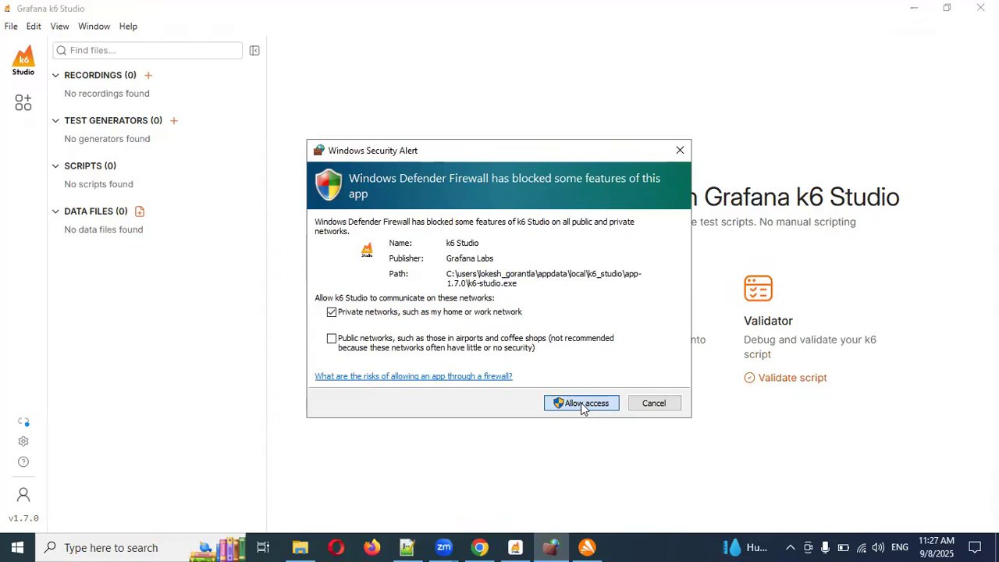
click(583, 405)
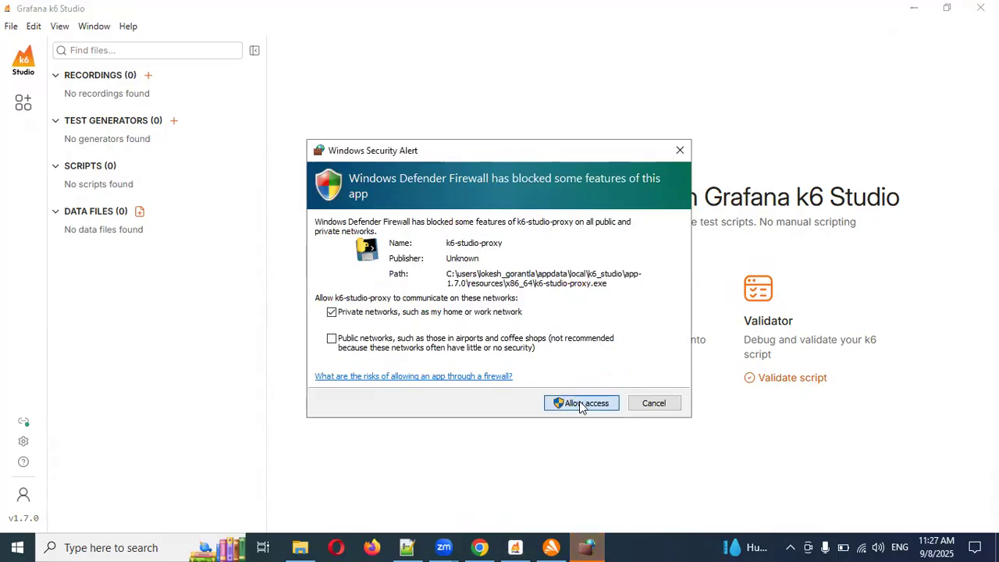
click(581, 404)
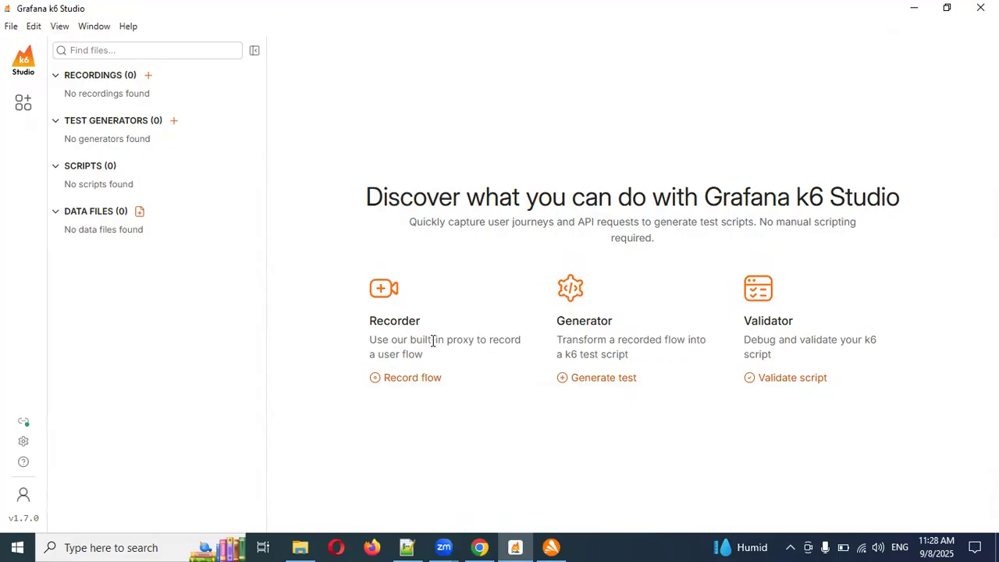
Review the component descriptions in the browser documentation, and return to k6 Studio to open the Recorder for a new recording.
click(482, 546)
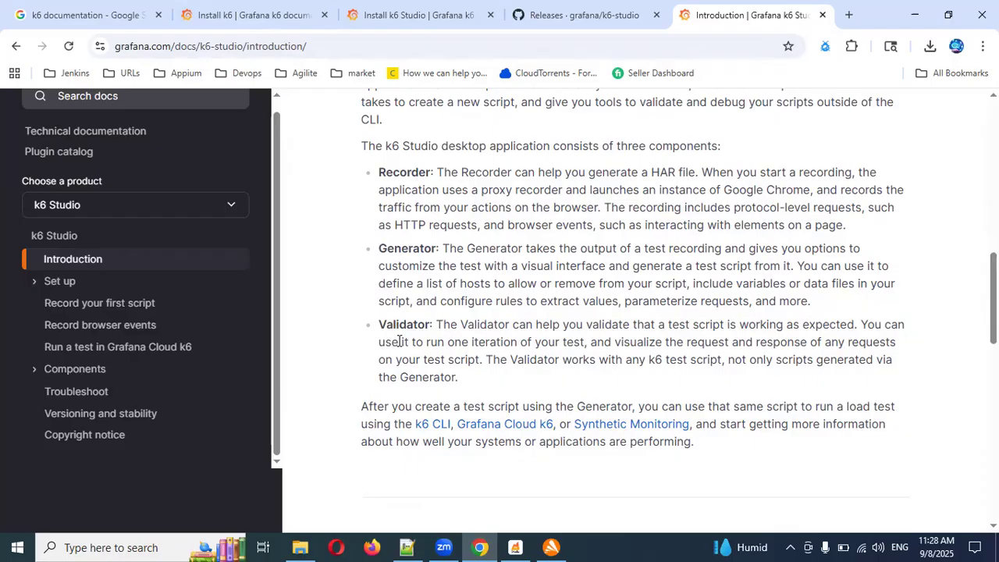
click(514, 547)
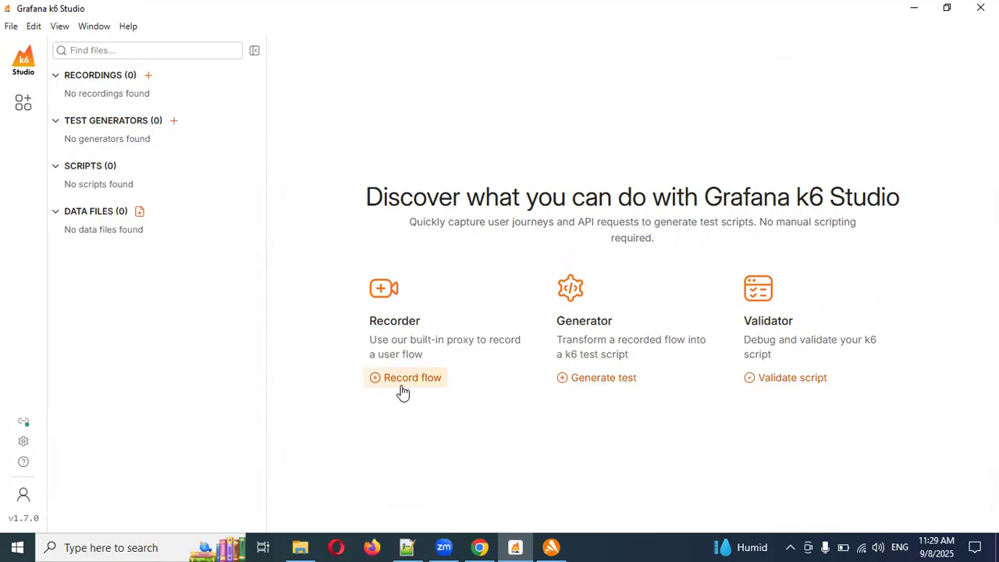
click(148, 76)
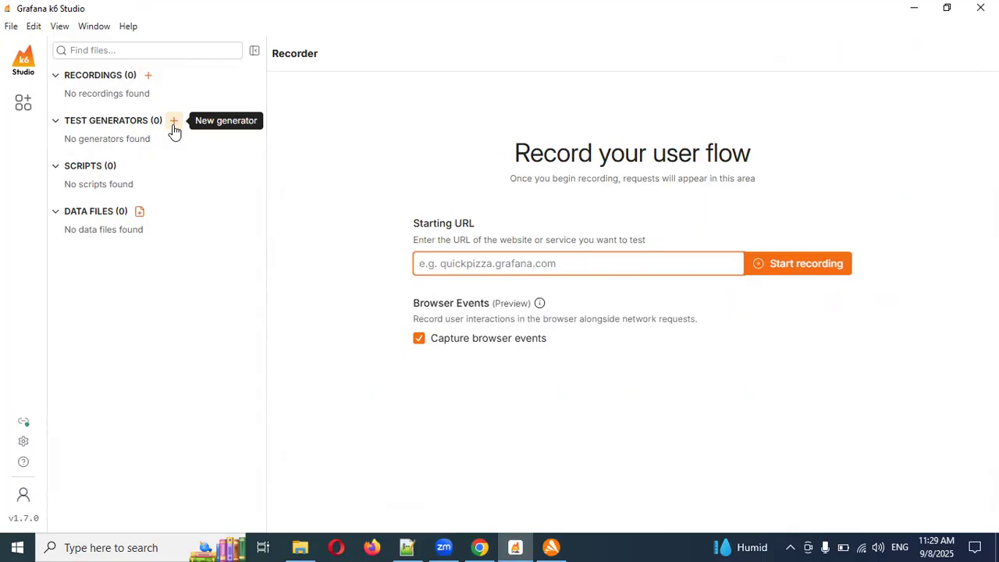
Create a new test generator and delete it from the Test Generators list.
click(173, 122)
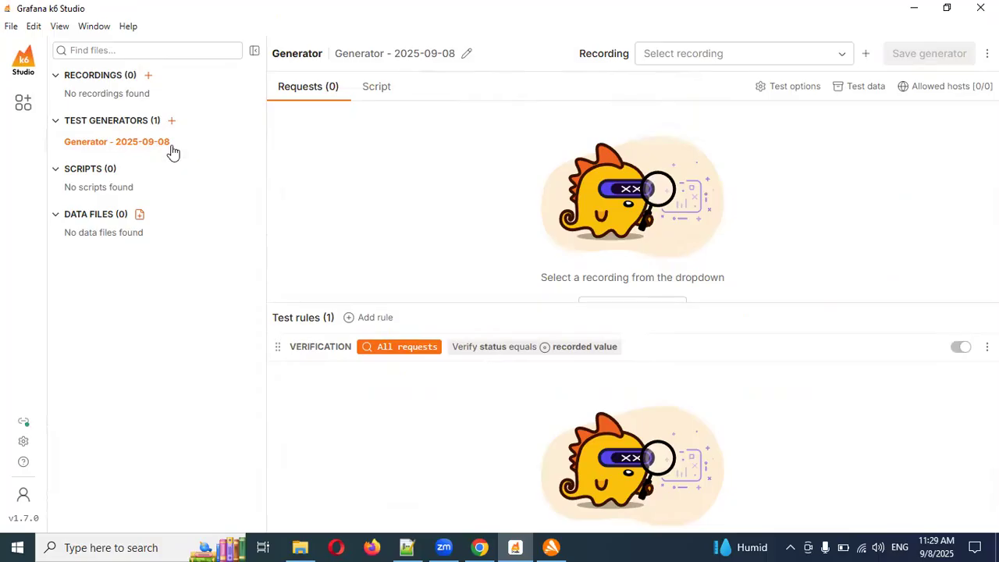
click(249, 145)
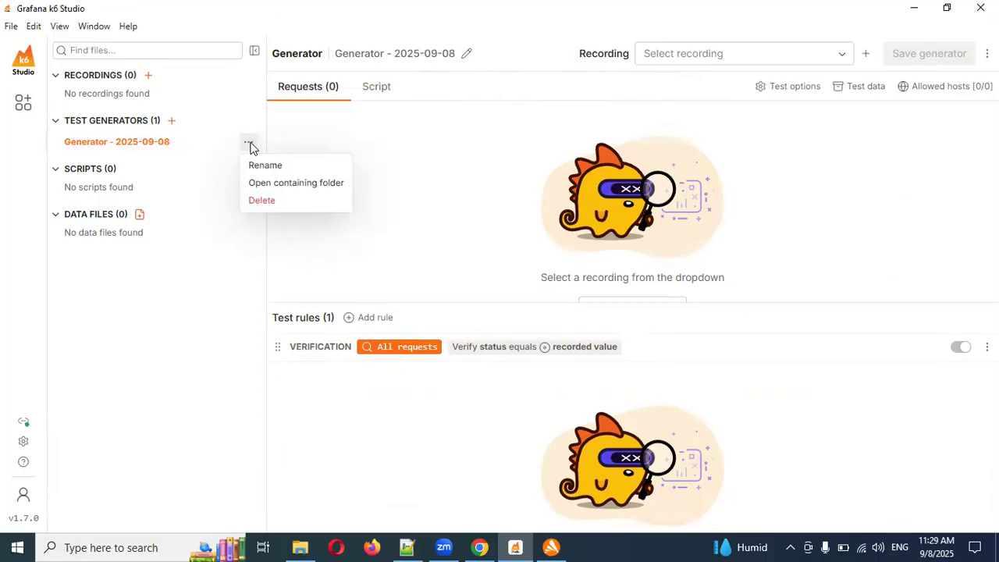
click(276, 199)
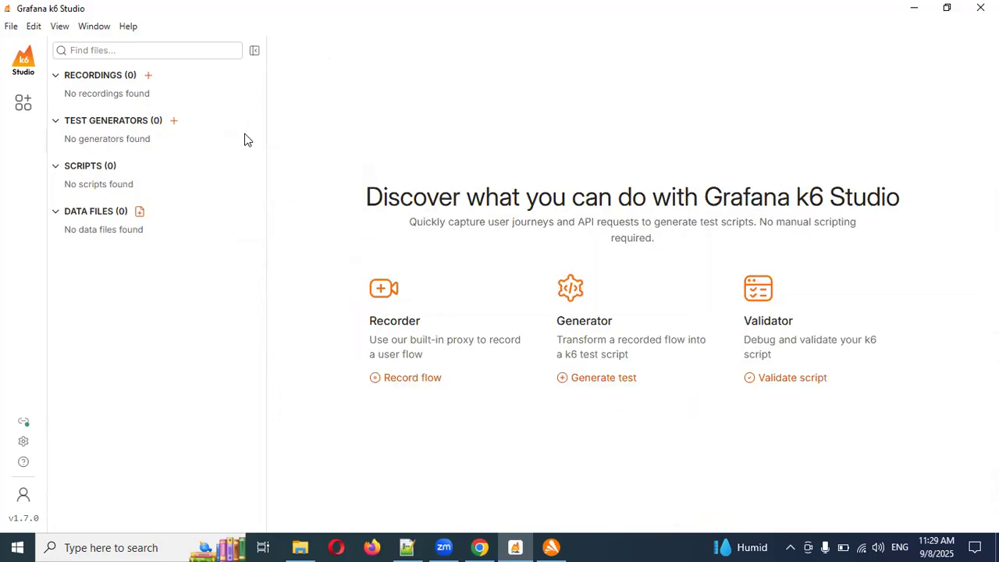
Look over the Scripts section and the file search, and collapse and re-expand the k6 Studio sidebar.
click(75, 167)
click(92, 168)
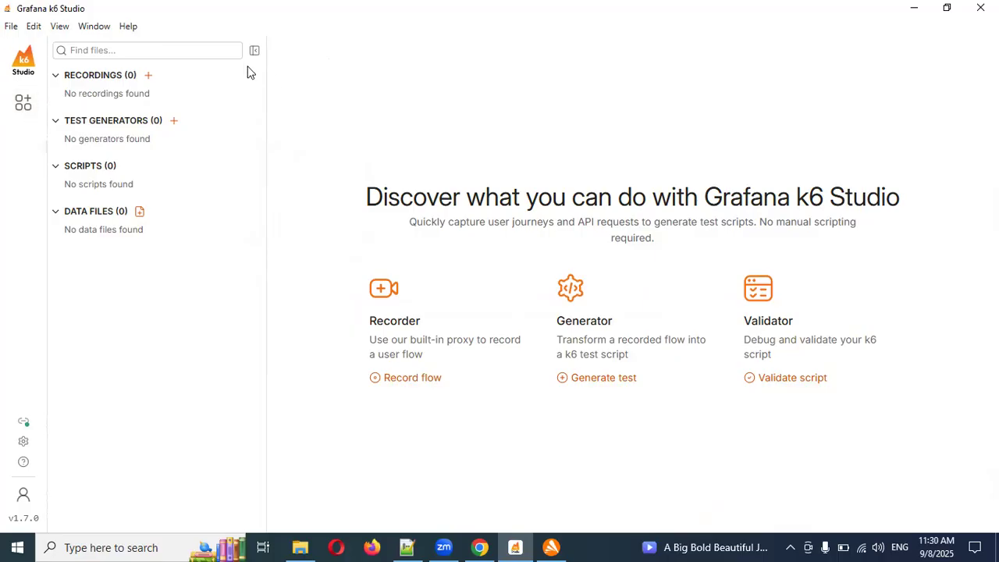
click(163, 51)
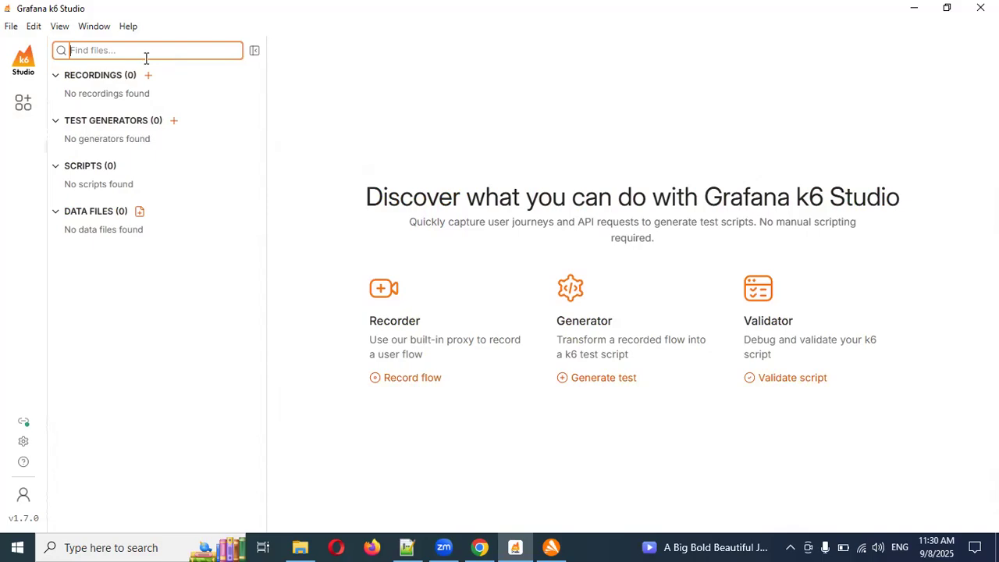
click(256, 52)
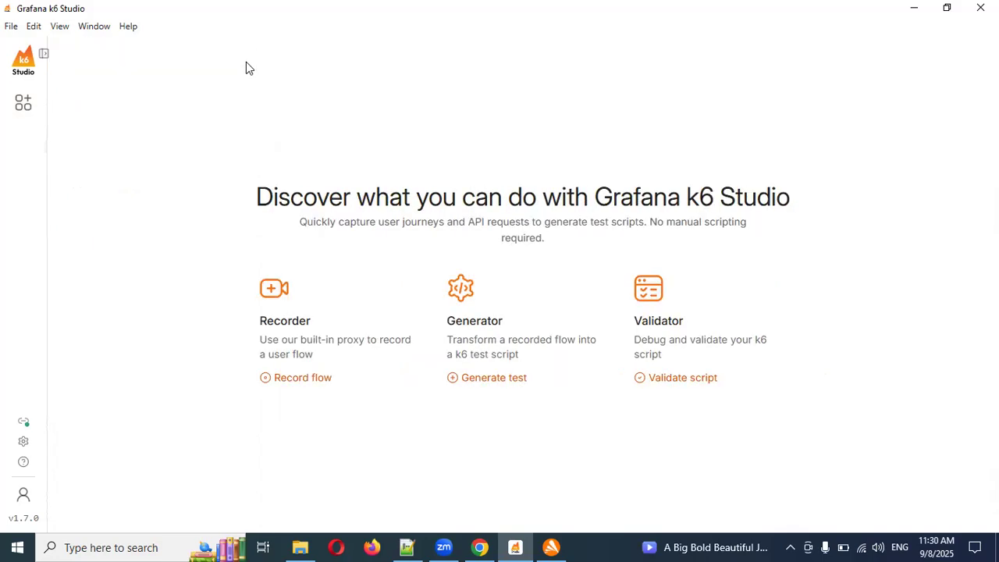
click(43, 53)
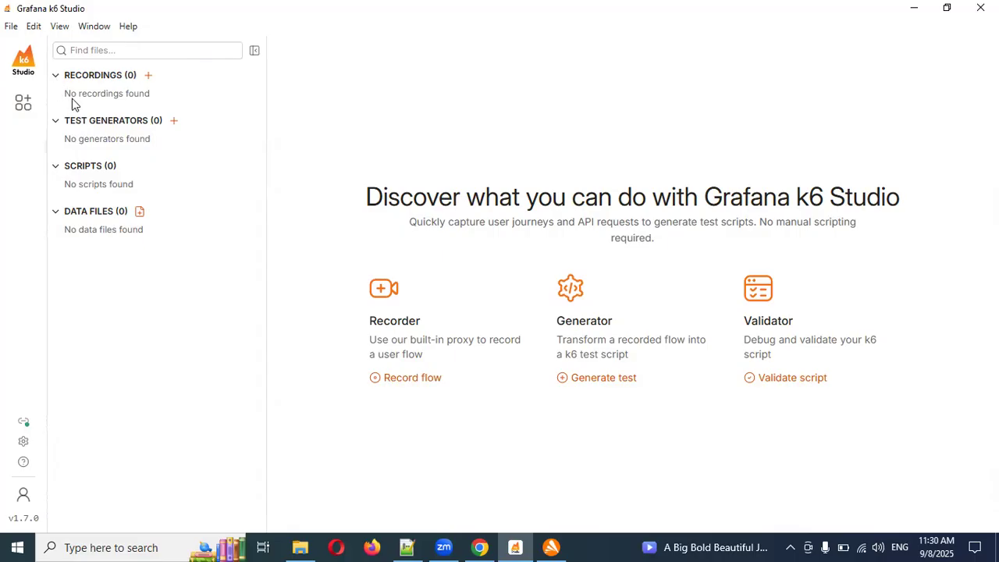
click(10, 28)
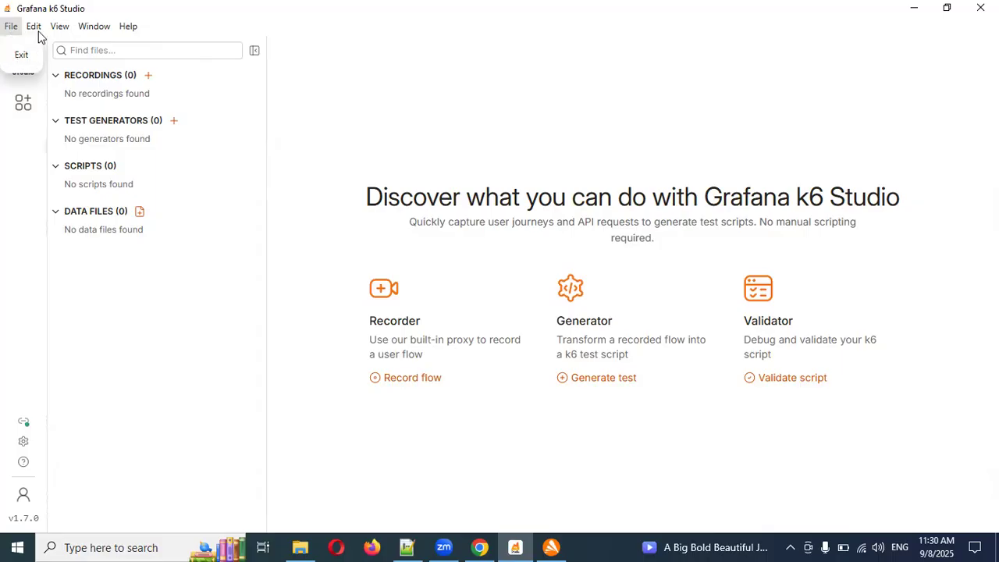
click(38, 36)
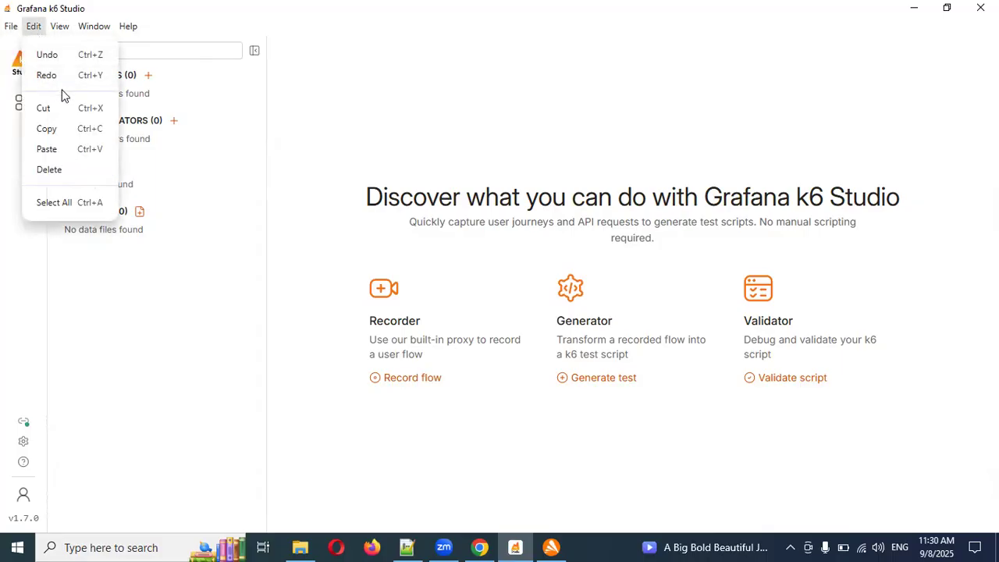
click(62, 27)
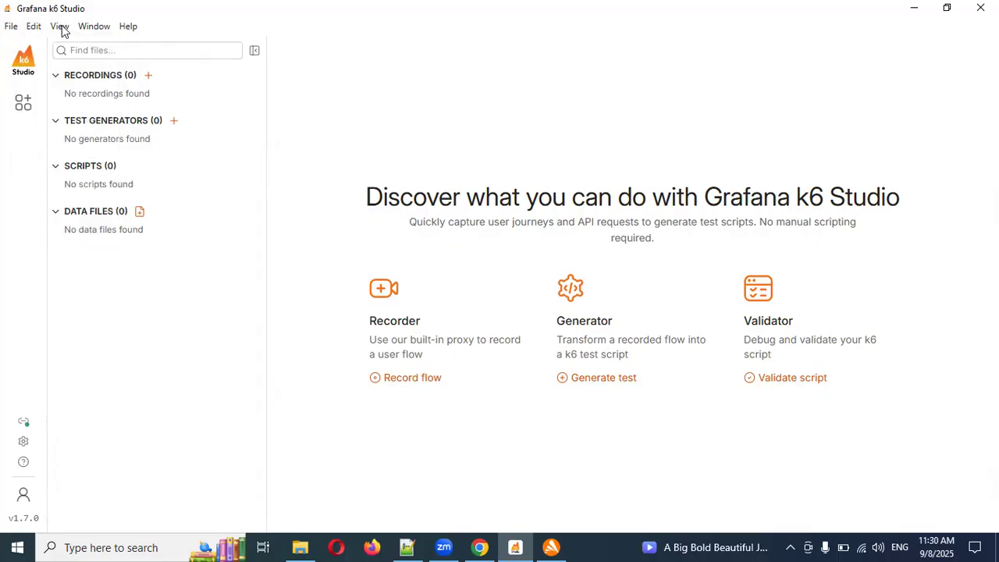
click(61, 28)
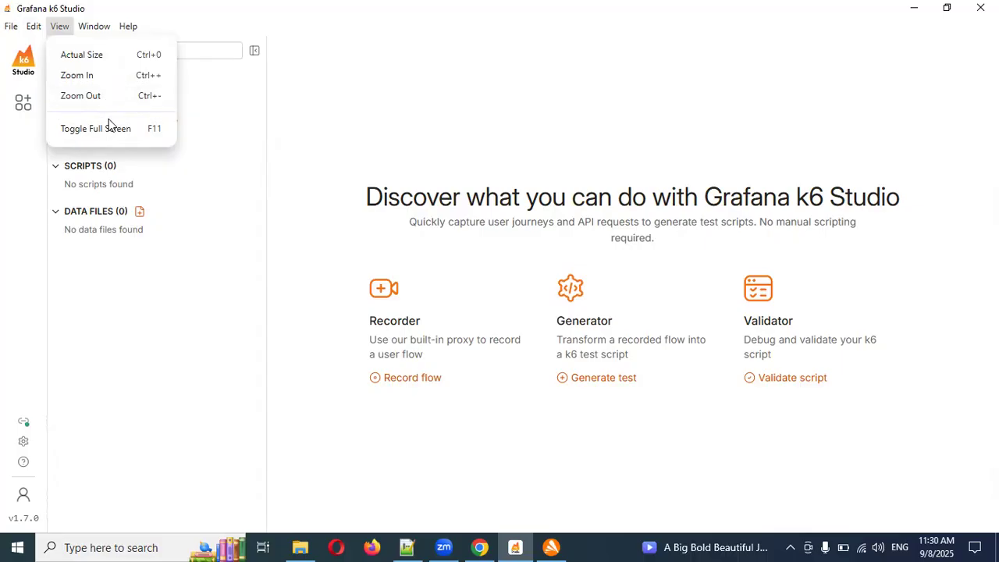
click(87, 31)
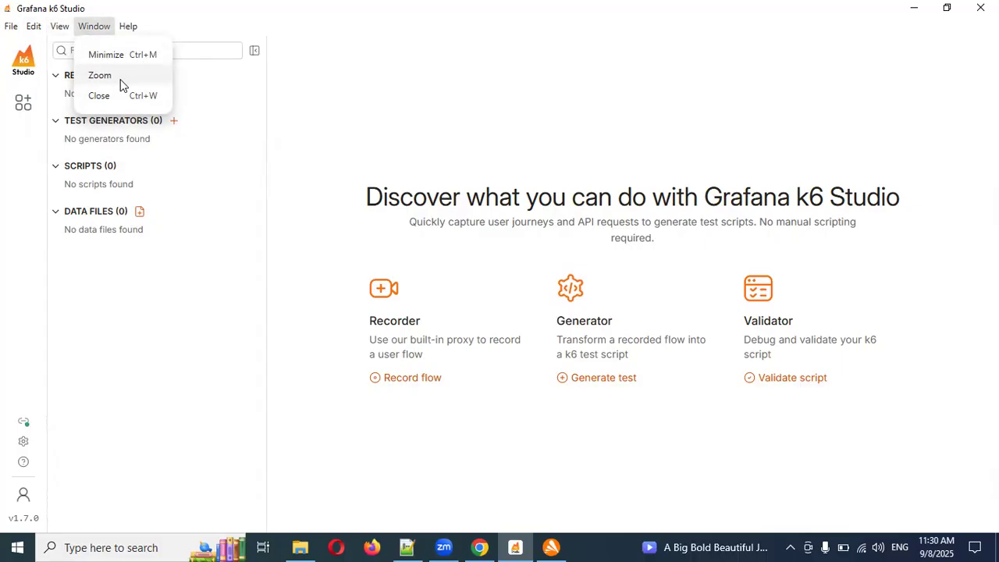
Open the k6 Studio settings and review the Proxy port and mode options, the Recorder options and the Telemetry options.
mouse_move(127, 32)
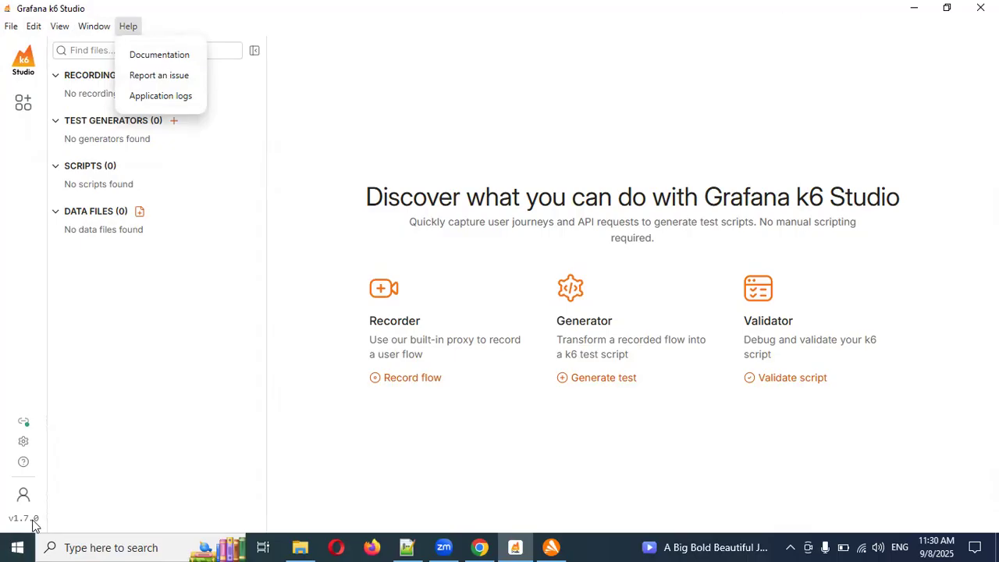
click(24, 443)
click(24, 443)
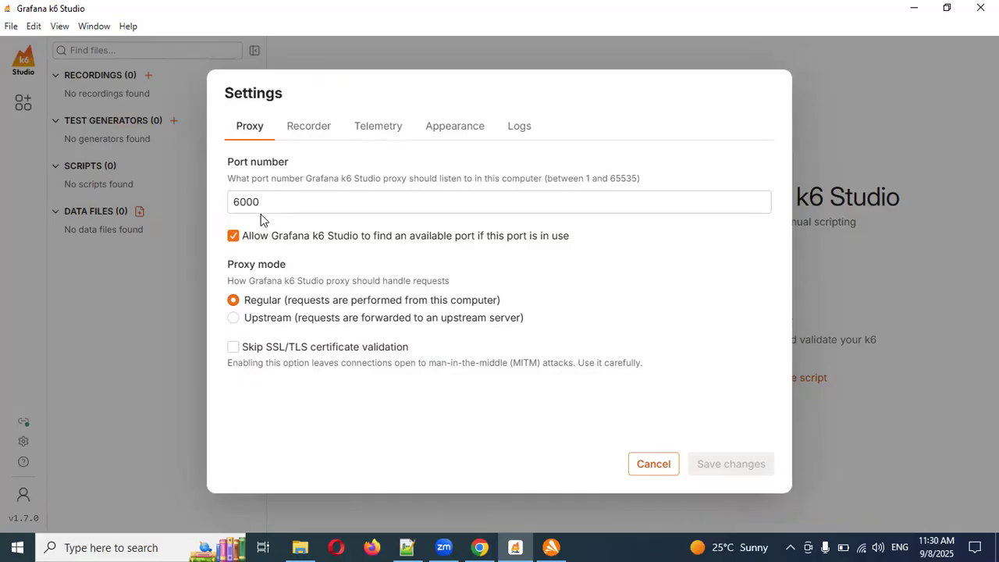
drag(270, 202, 231, 202)
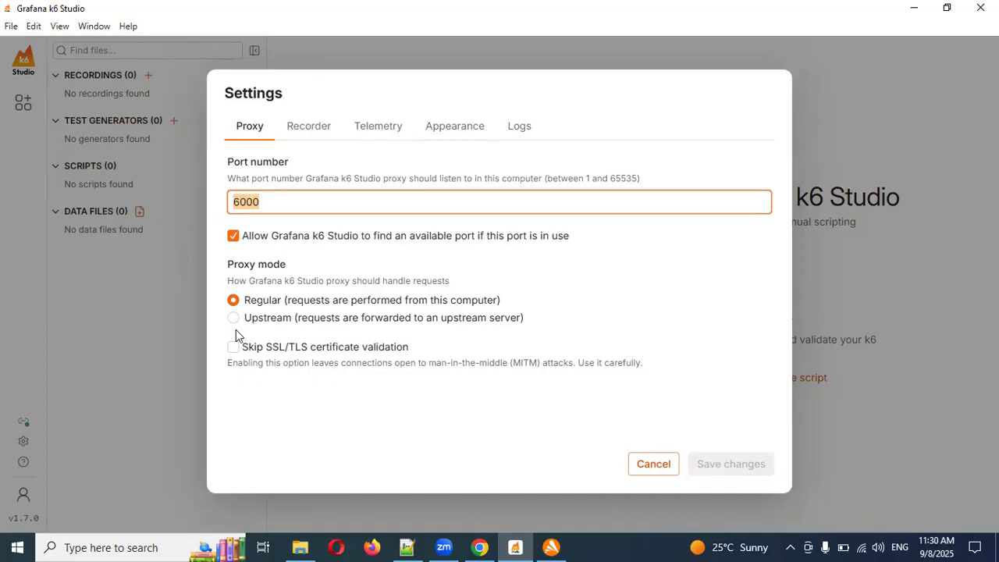
click(320, 127)
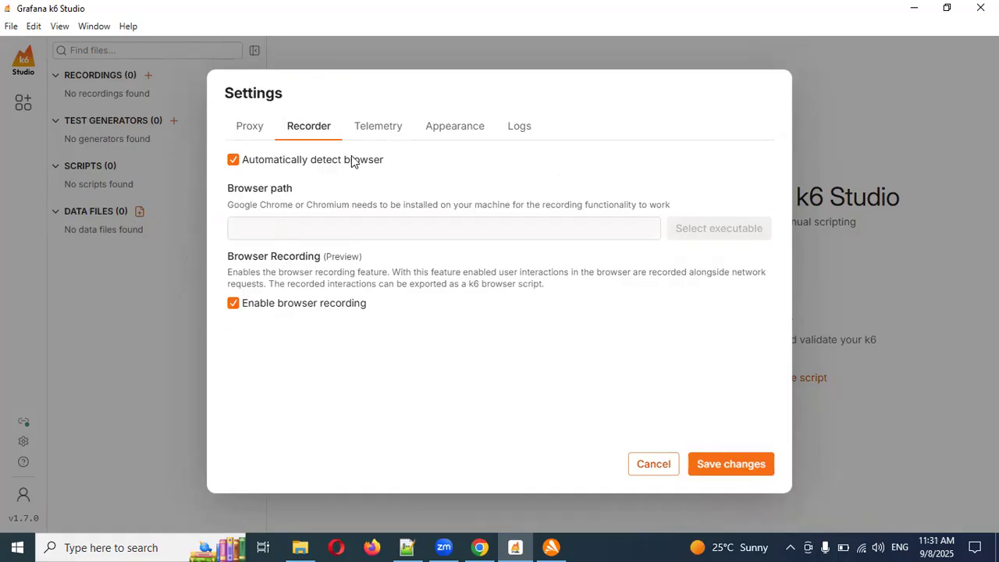
click(371, 130)
Try the theme choices in the Appearance settings, choose the Dark theme and save the changes.
click(450, 132)
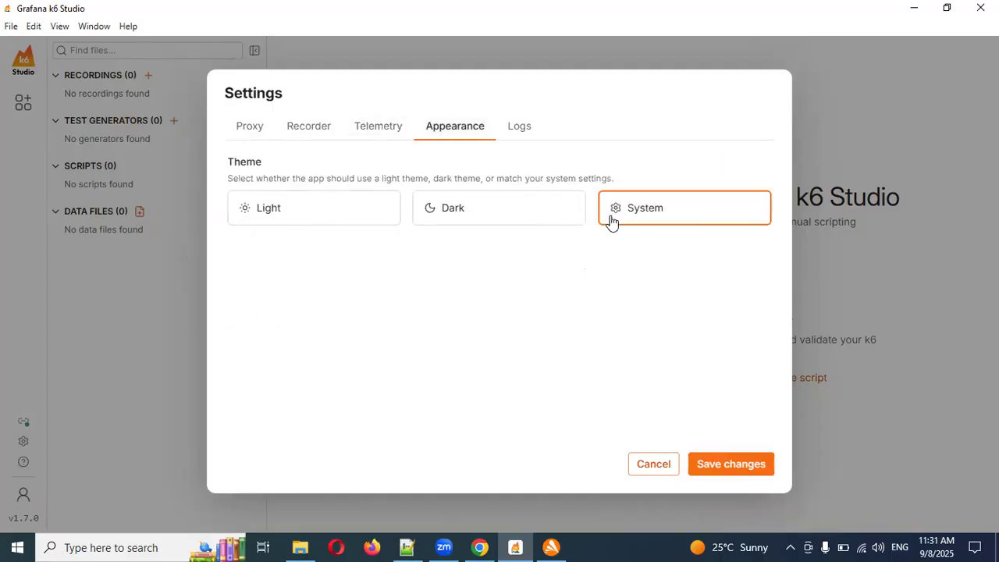
click(534, 221)
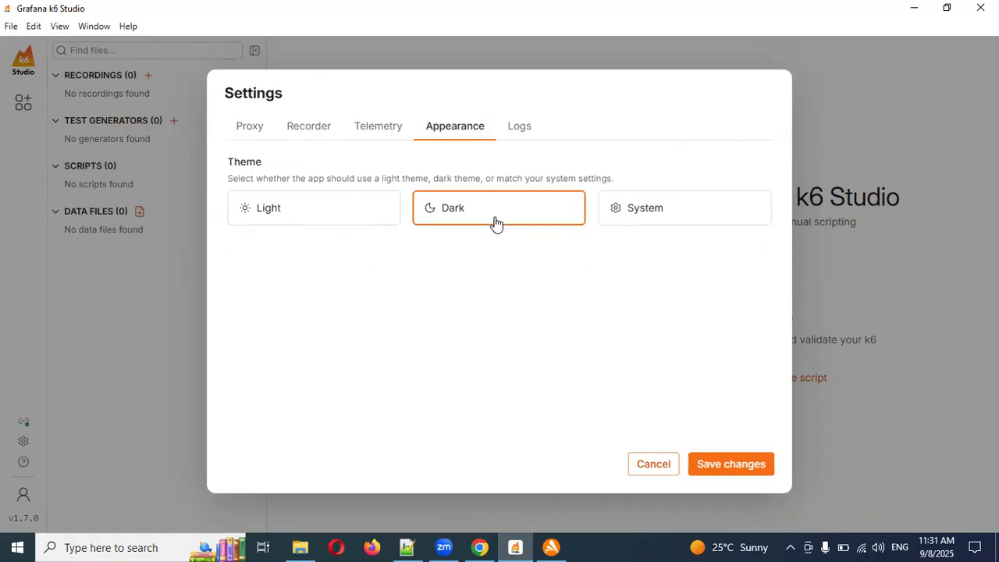
click(323, 213)
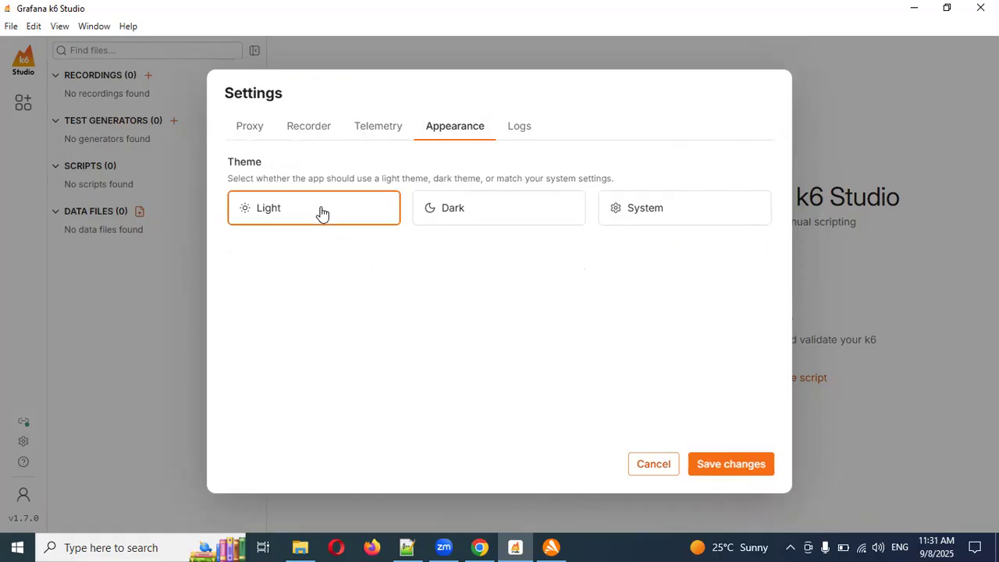
click(475, 225)
click(727, 469)
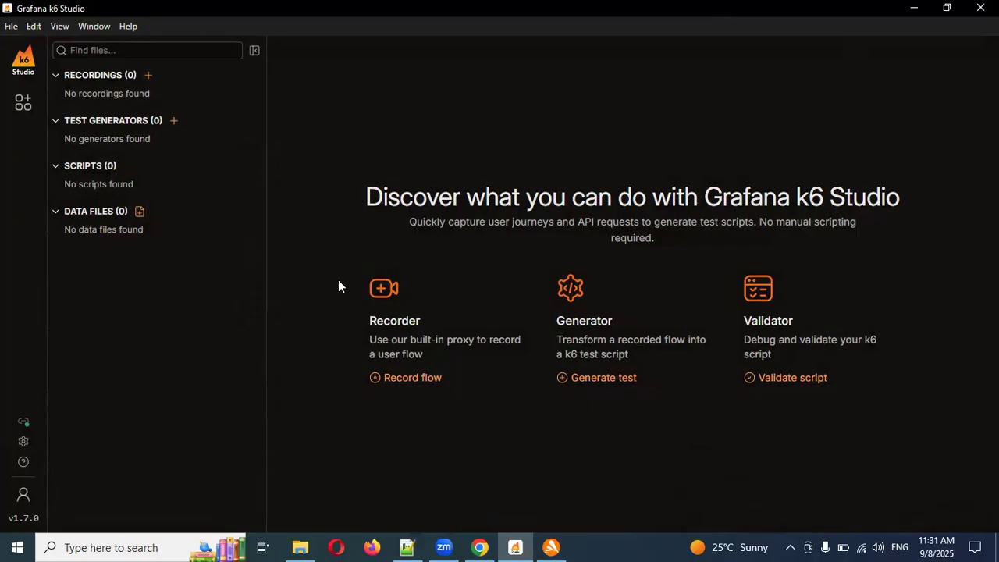
Reopen the settings to check the Appearance theme and the application logs, and close them without saving.
click(22, 441)
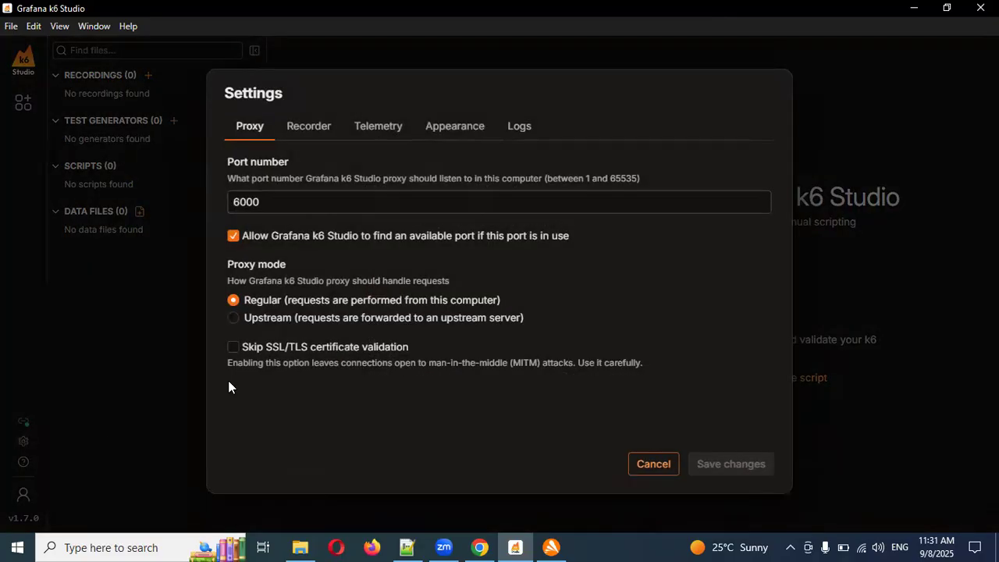
click(473, 133)
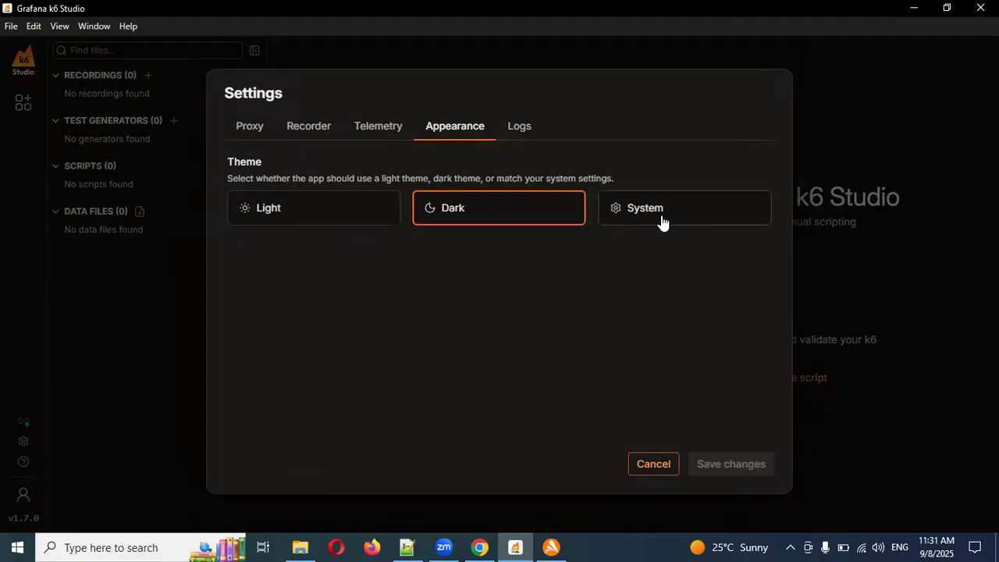
click(525, 137)
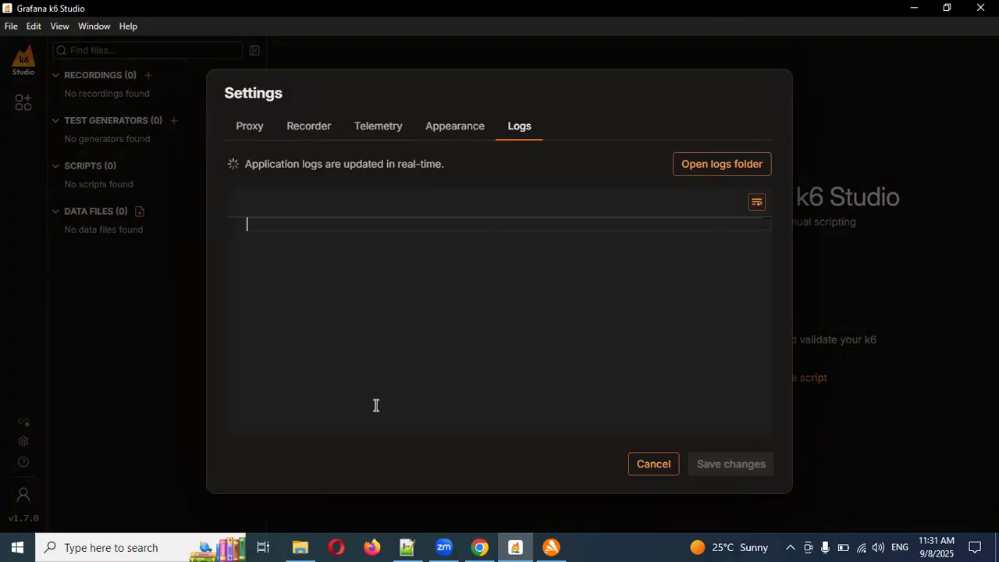
click(655, 470)
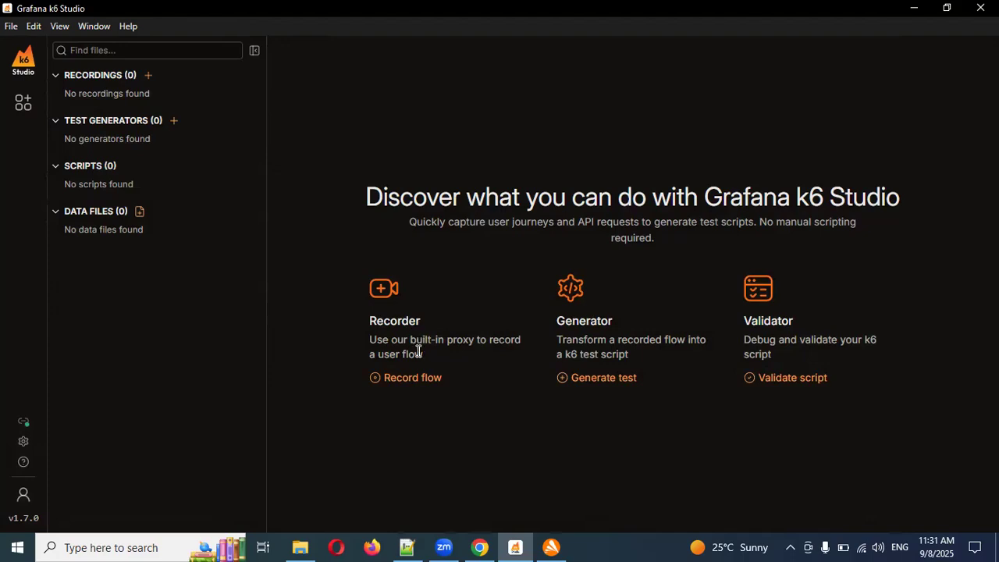
click(788, 544)
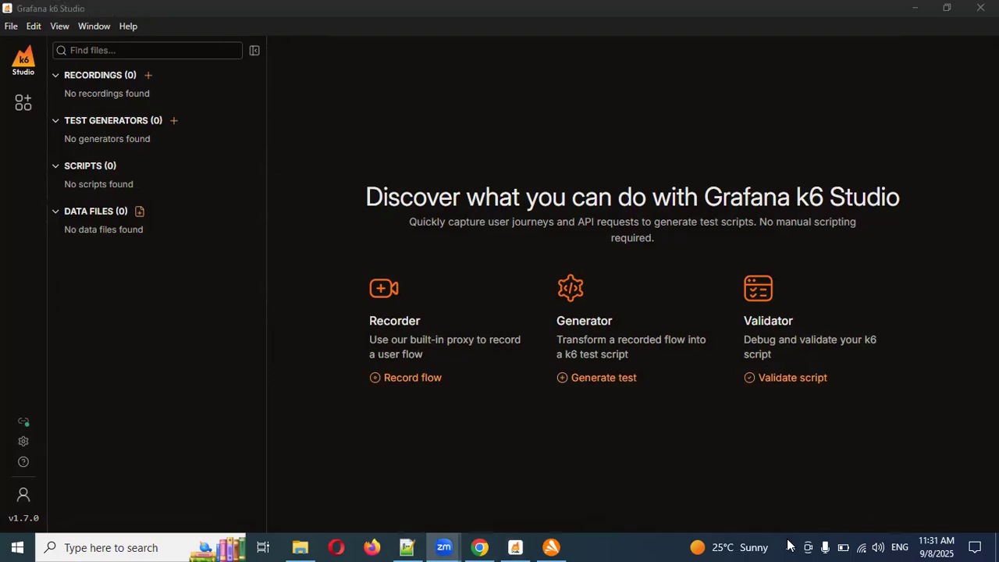